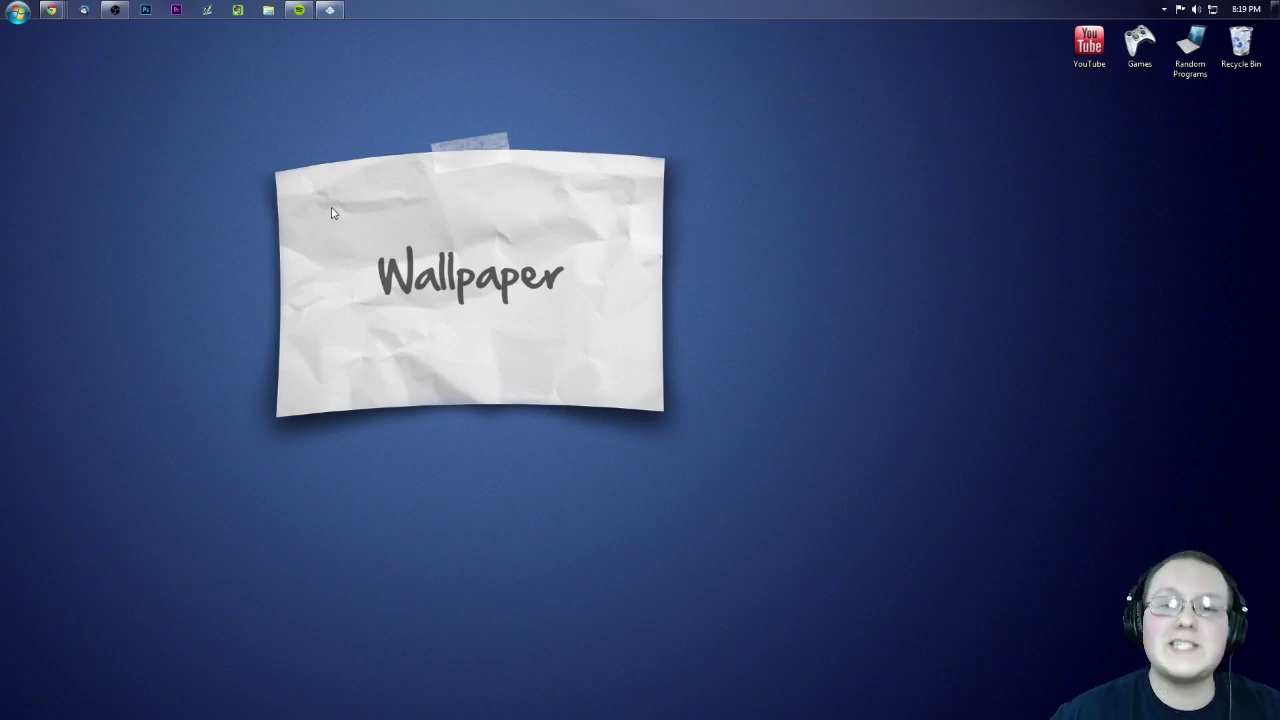
# - Bring up the Minecraft Forum window and open the DamageIndicators[1.8]v3.3.3 download link
pyautogui.moveTo(51, 9)
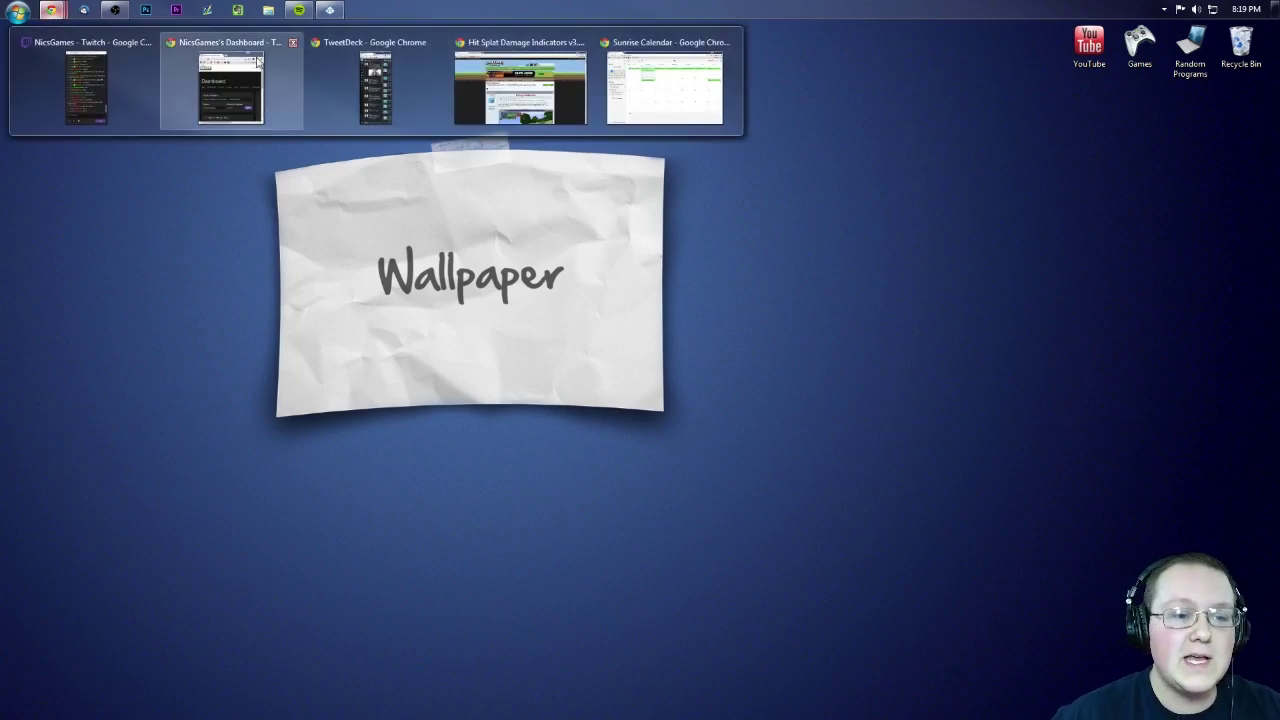
pyautogui.click(520, 80)
pyautogui.click(191, 177)
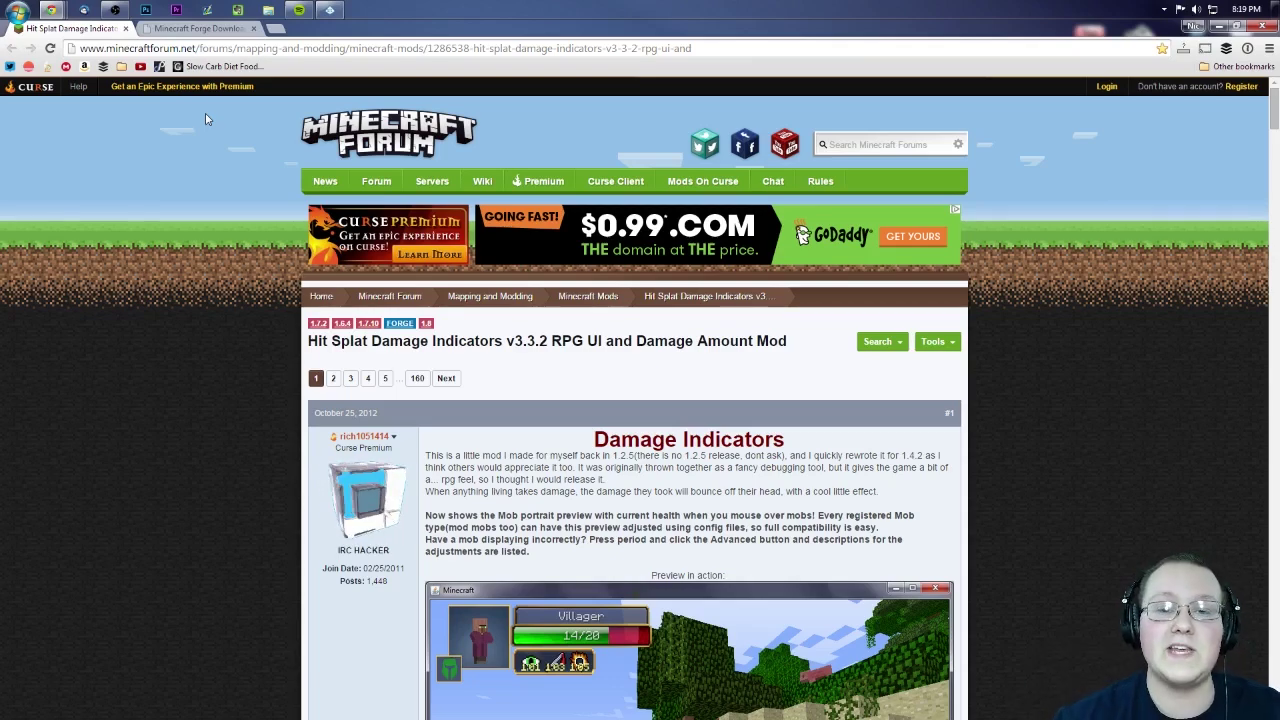
pyautogui.scroll(-7, 619, 378)
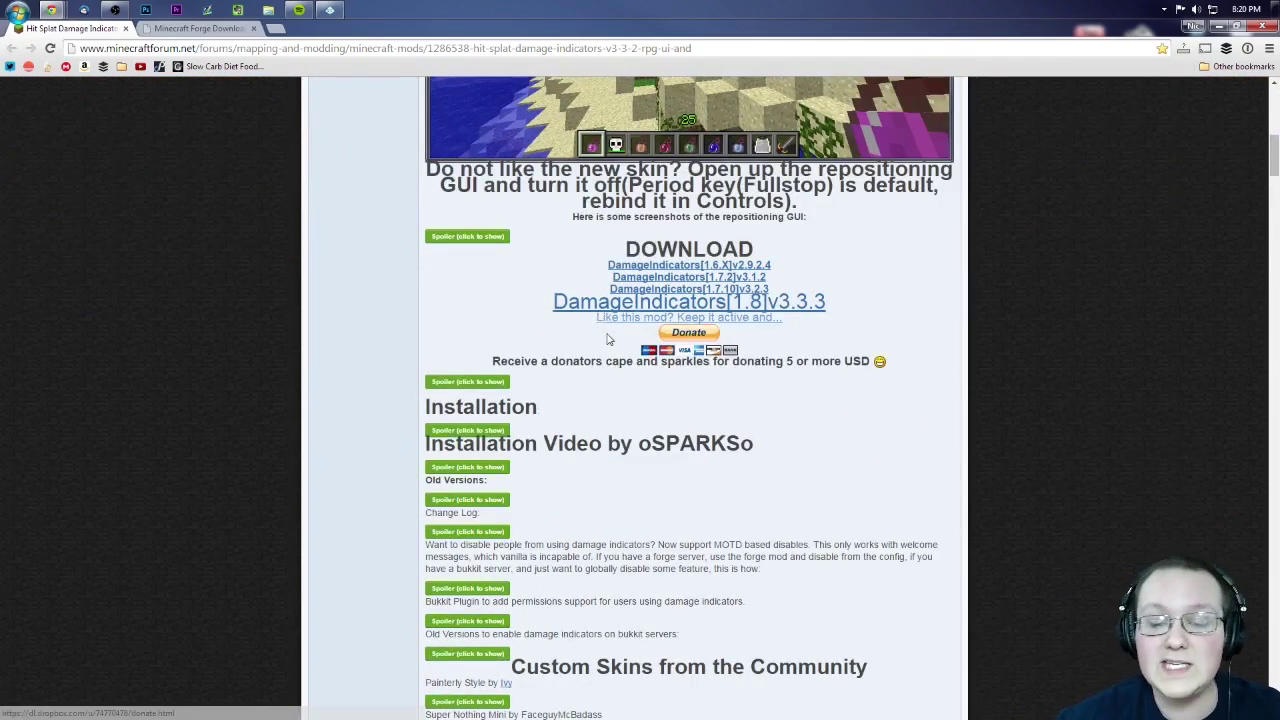
pyautogui.click(745, 309)
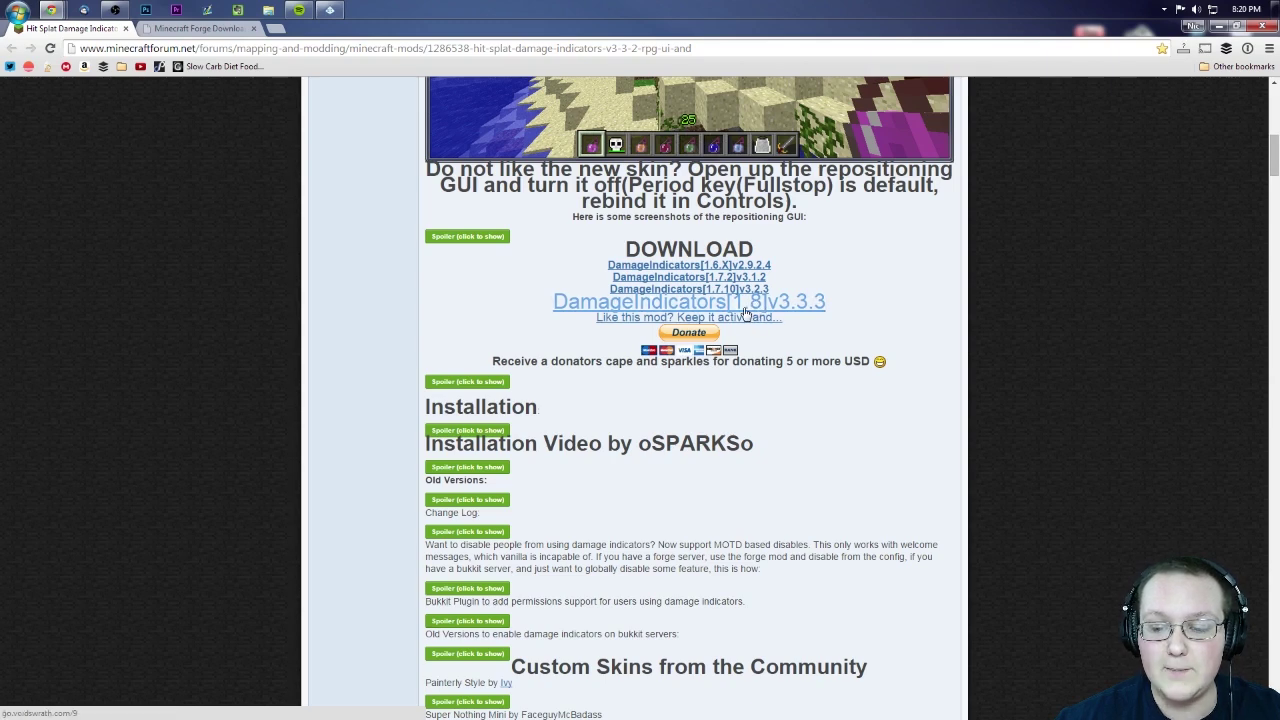
pyautogui.click(745, 309)
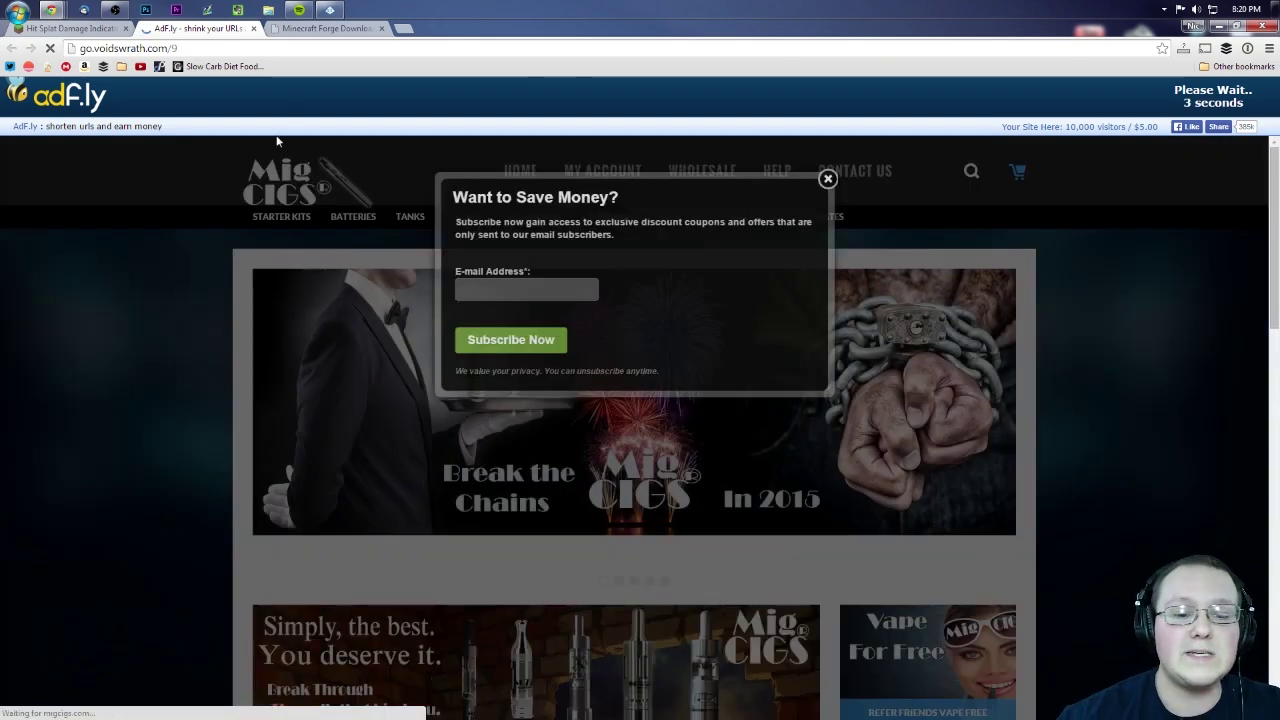
# - Skip the adf.ly ad, keep the Damage Indicators jar, and switch to the Forge Downloads tab
pyautogui.rightClick(384, 98)
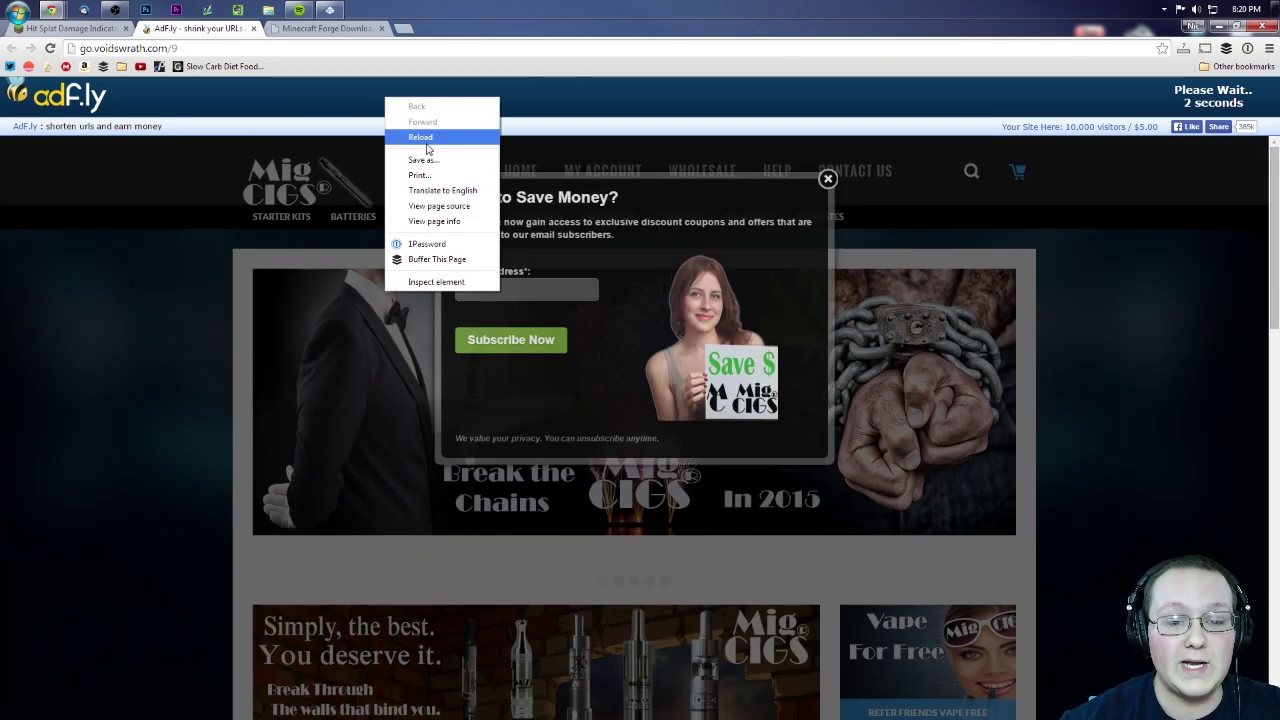
pyautogui.click(623, 126)
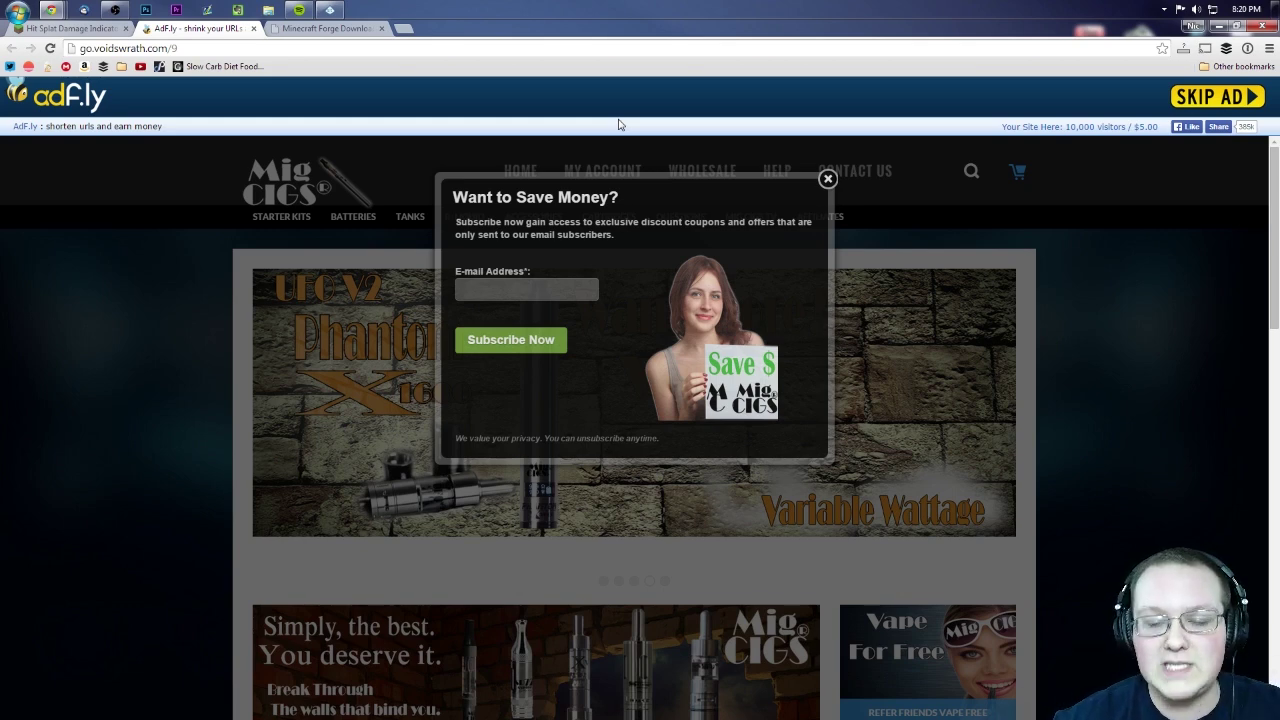
pyautogui.click(1220, 97)
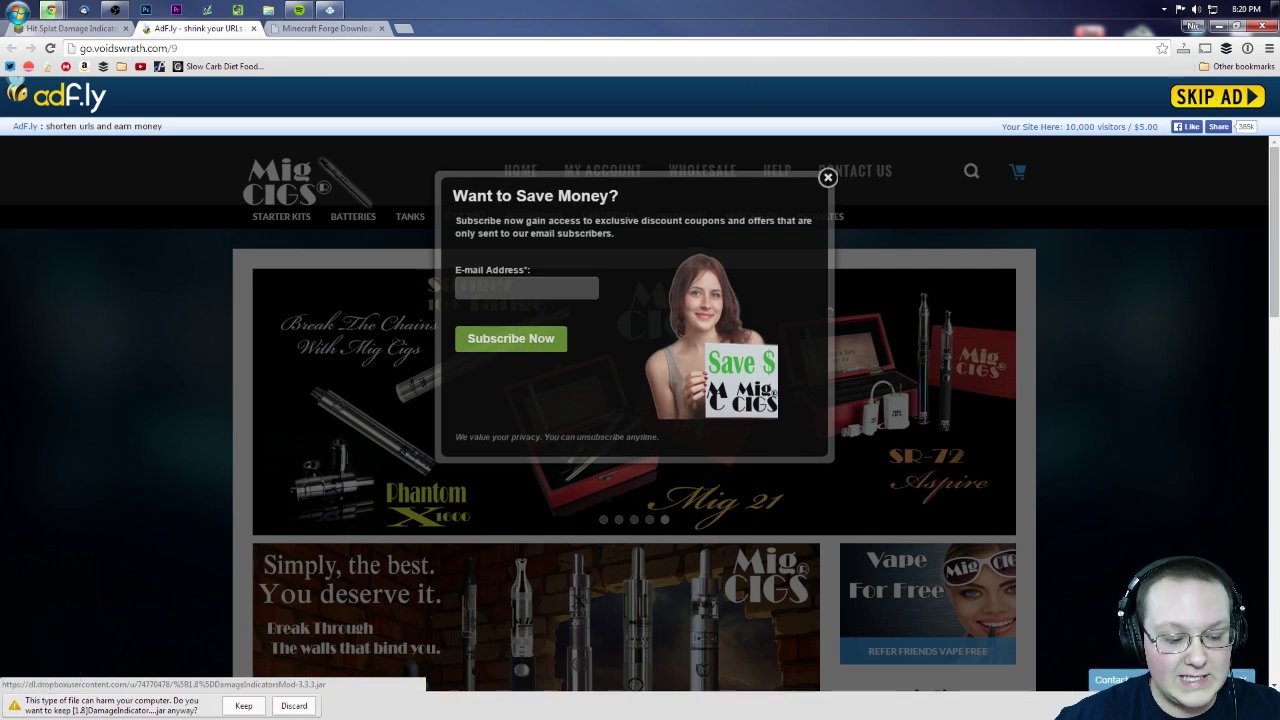
pyautogui.click(243, 706)
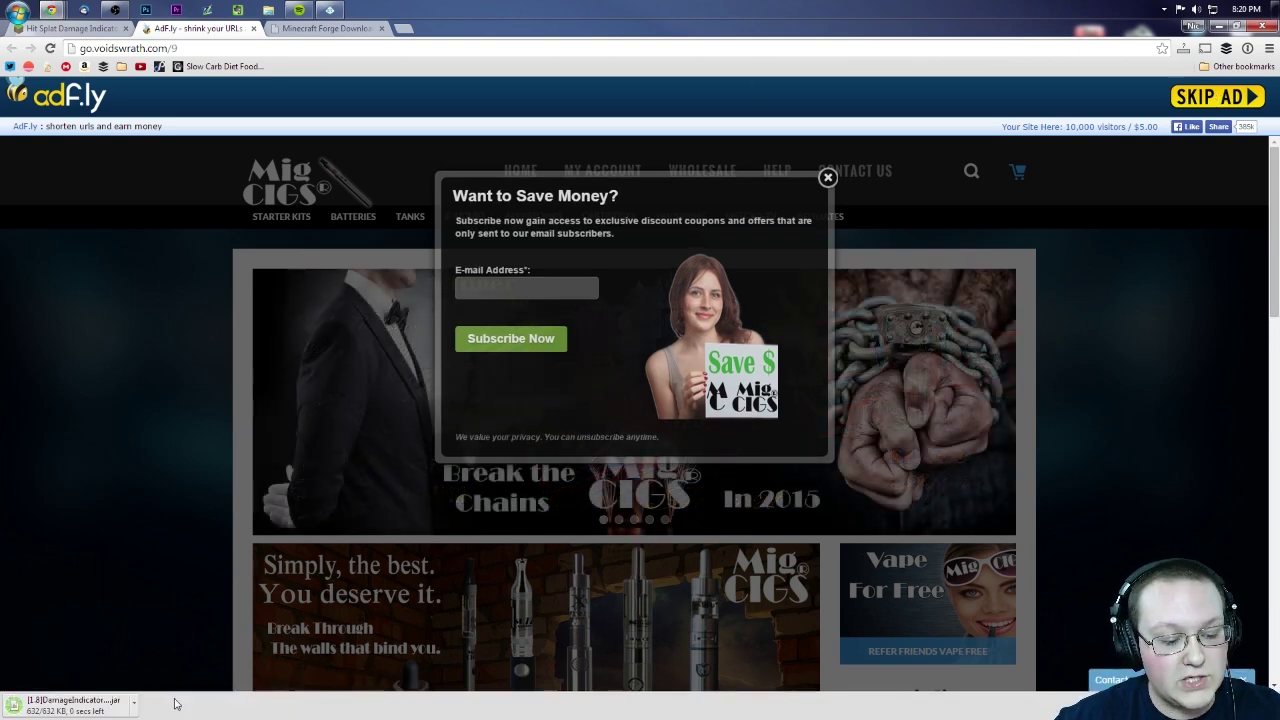
pyautogui.click(320, 28)
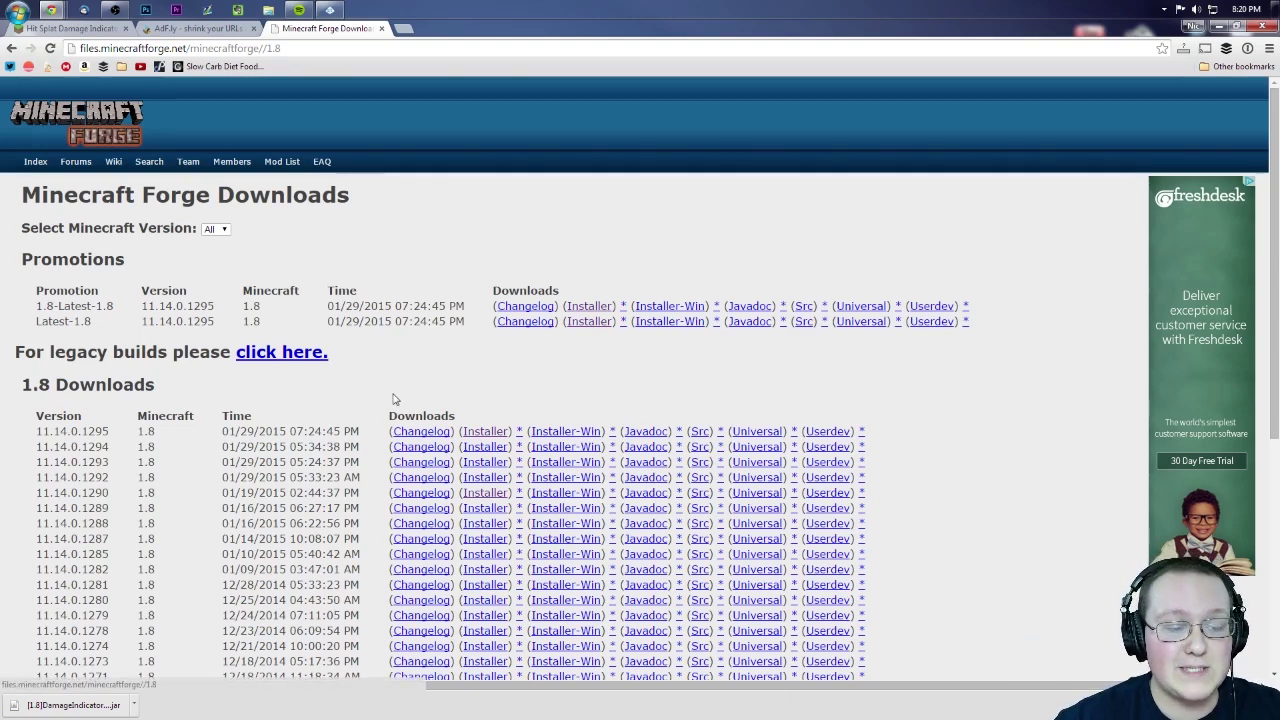
pyautogui.click(53, 321)
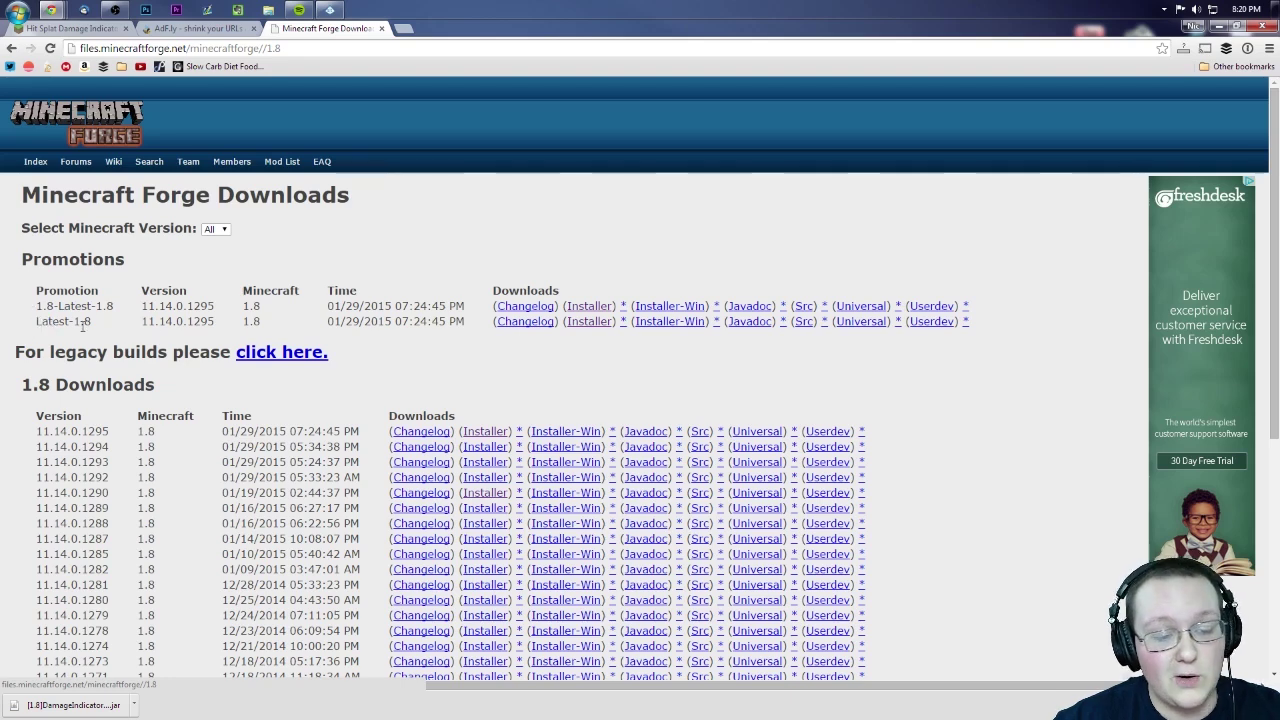
# - Download and keep the Forge Latest-1.8 installer jar via adf.ly, reloading the page once
pyautogui.click(588, 324)
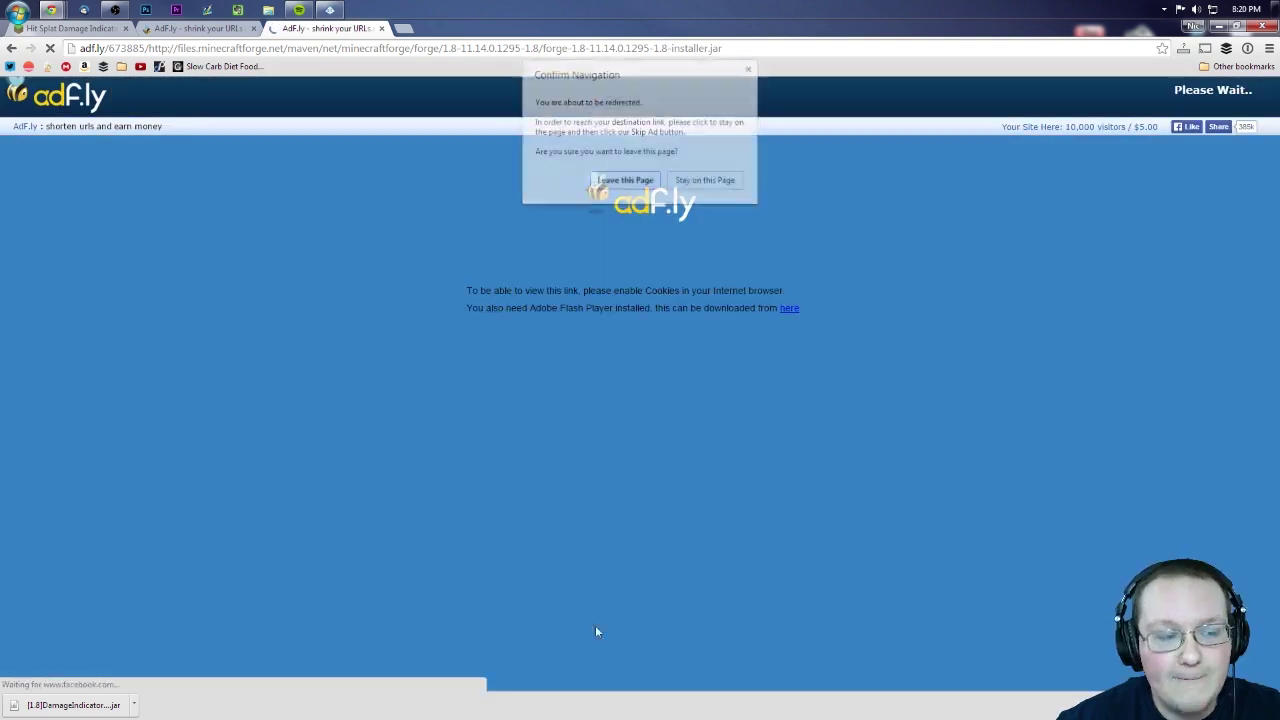
pyautogui.click(706, 184)
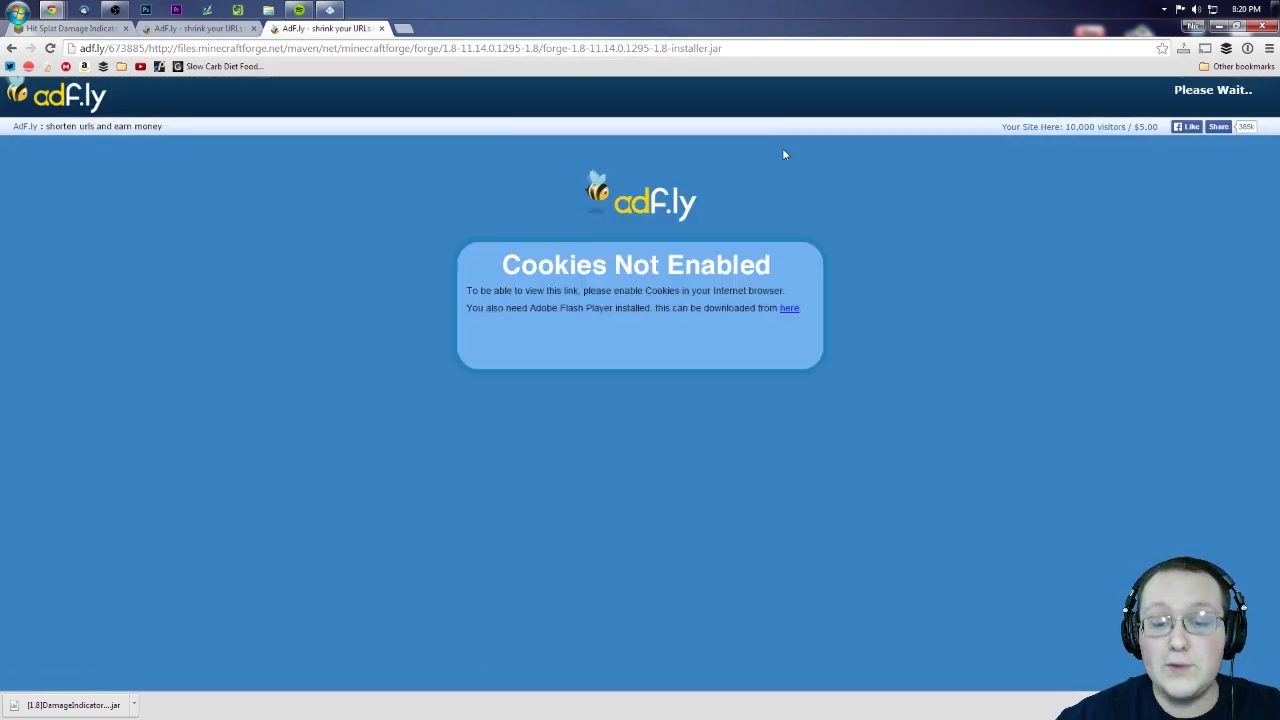
pyautogui.rightClick(659, 92)
pyautogui.click(695, 131)
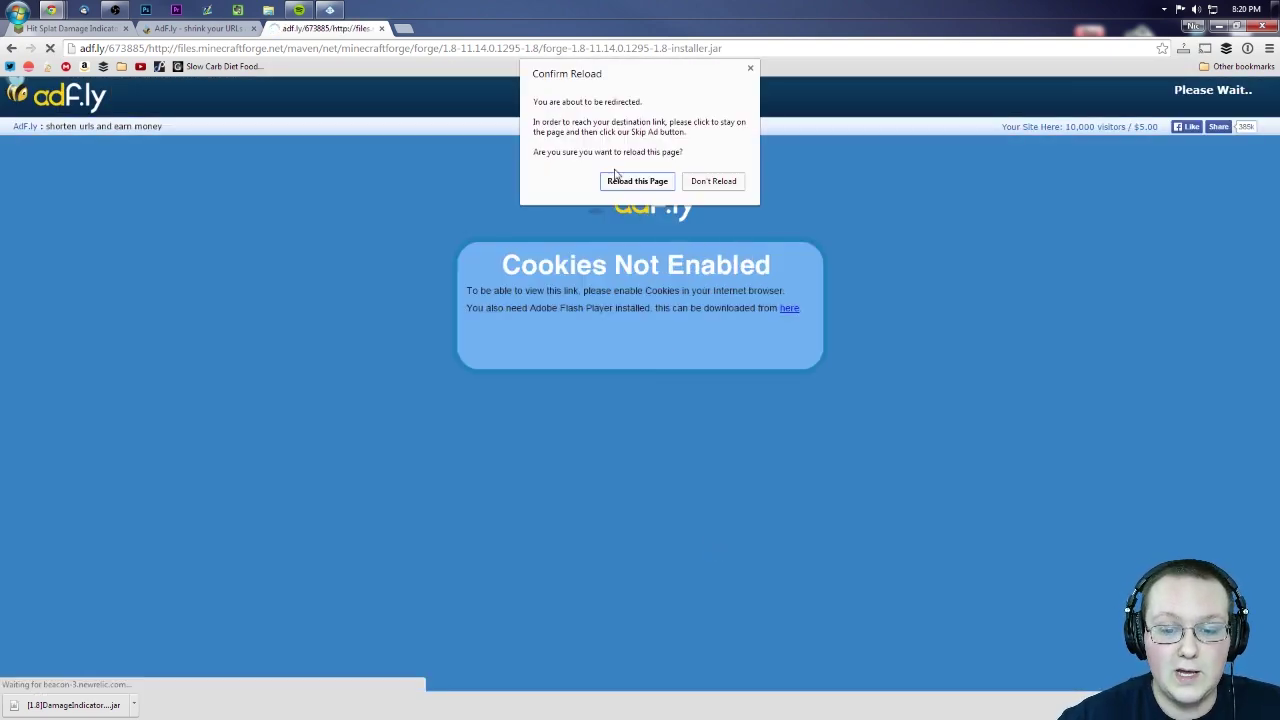
pyautogui.click(622, 181)
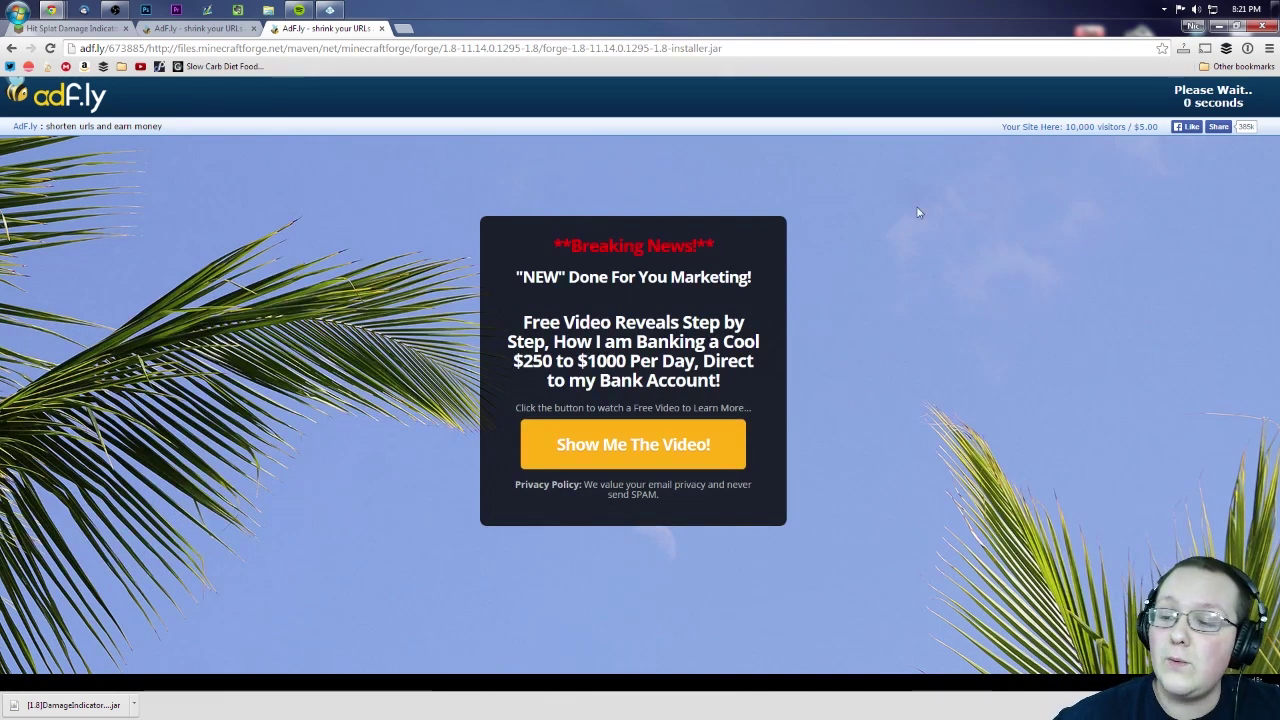
pyautogui.click(1222, 100)
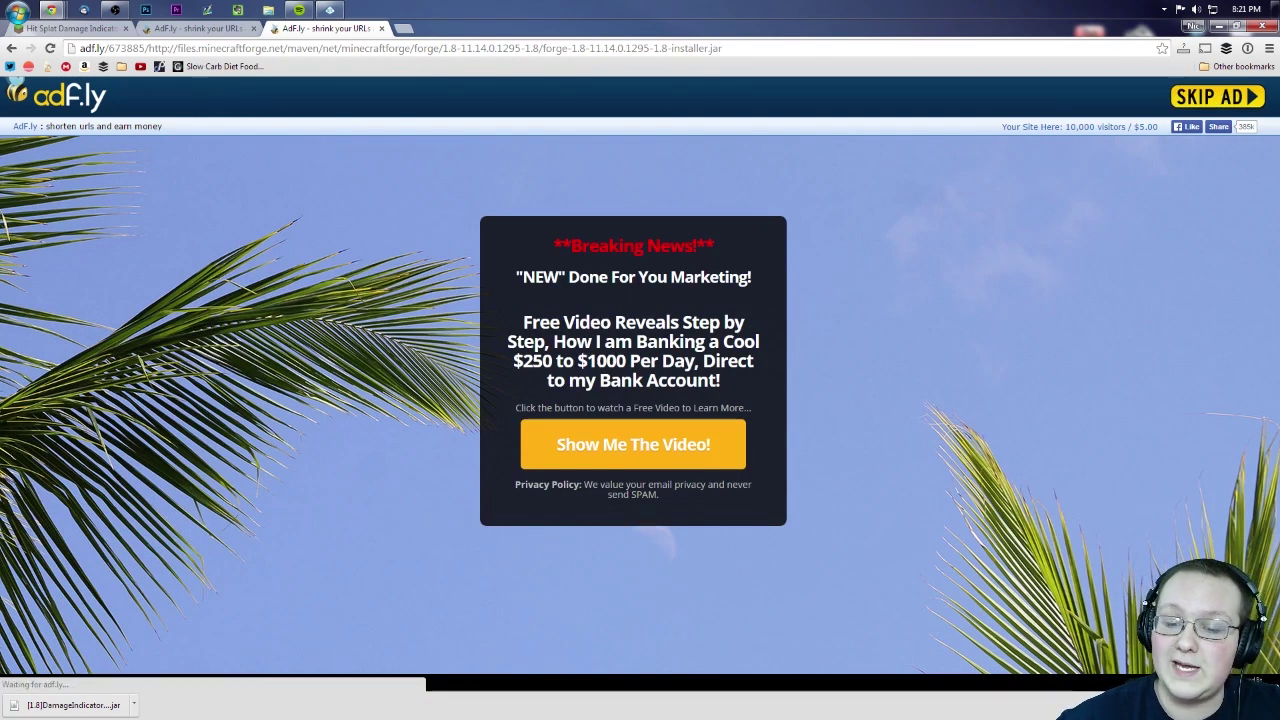
pyautogui.click(244, 705)
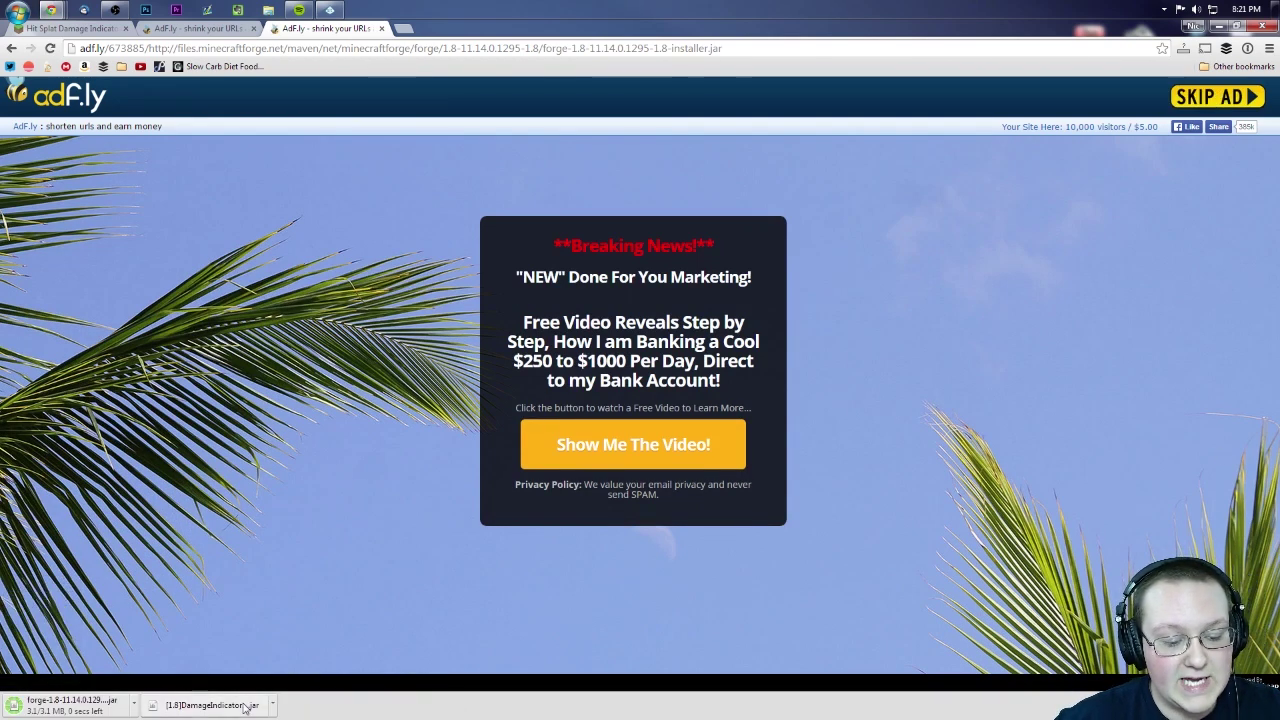
# - Minimize the browser and arrange the two downloaded jars beside the wallpaper note
pyautogui.click(1219, 27)
pyautogui.moveTo(543, 237); pyautogui.dragTo(640, 125)
pyautogui.moveTo(632, 184); pyautogui.dragTo(683, 116)
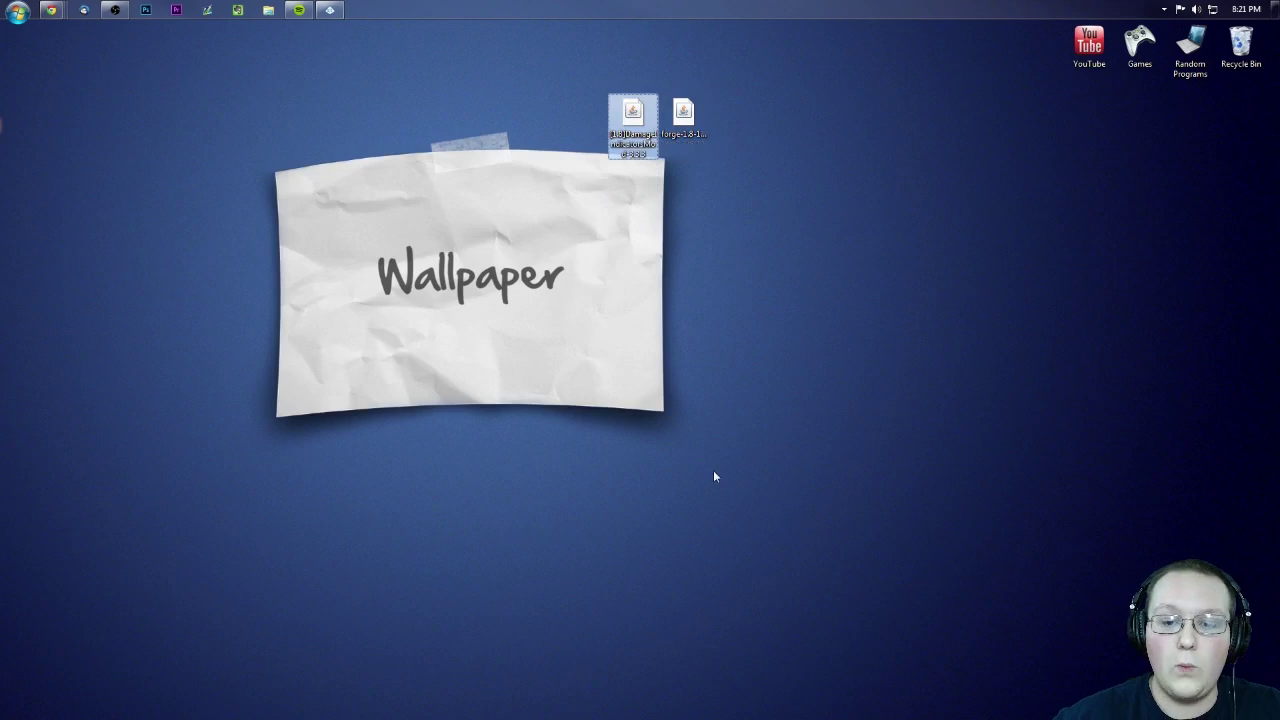
pyautogui.click(705, 139)
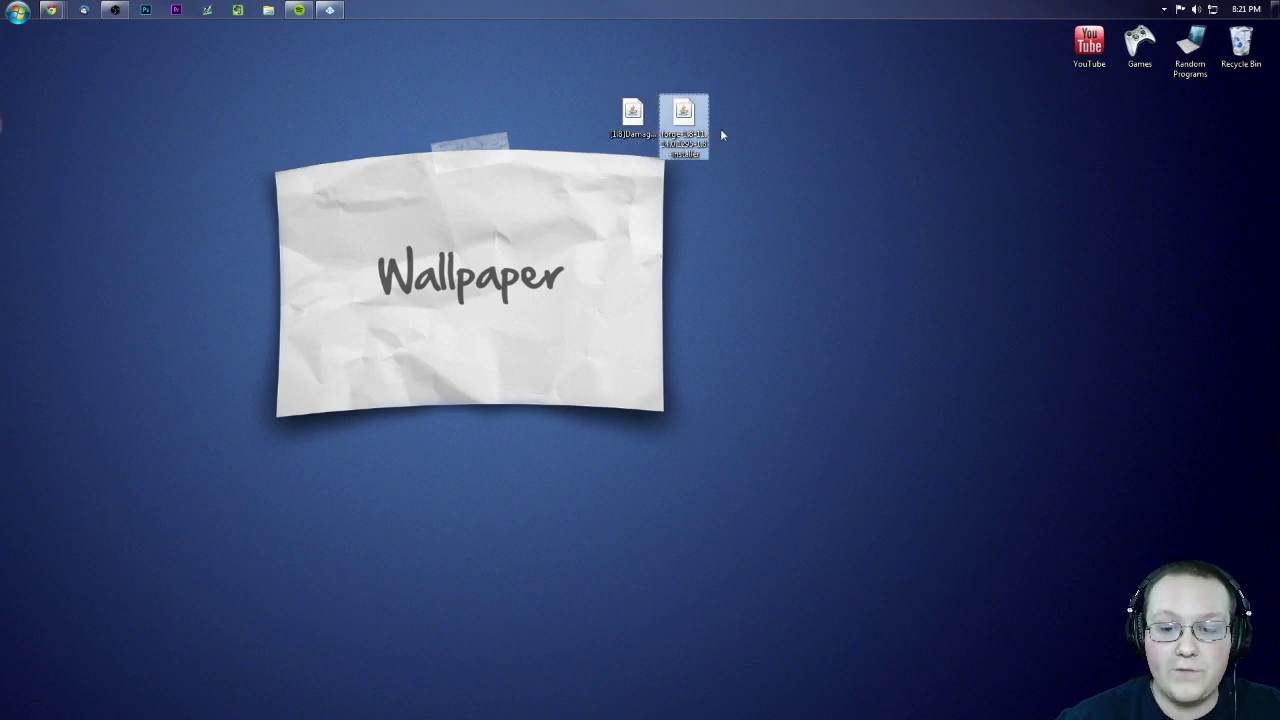
pyautogui.click(796, 128)
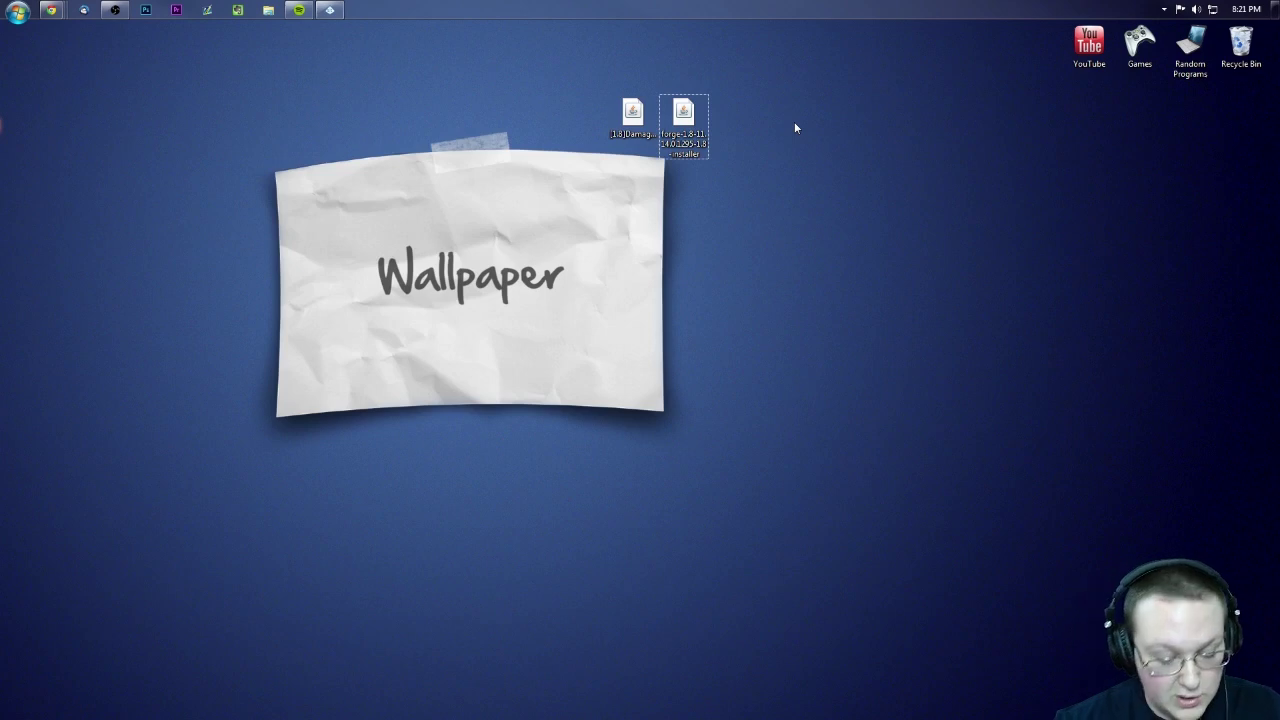
# - Open the Downloads folder, move both jars onto the desktop, close it and position the icons
pyautogui.press('super+r')
pyautogui.write('dow')
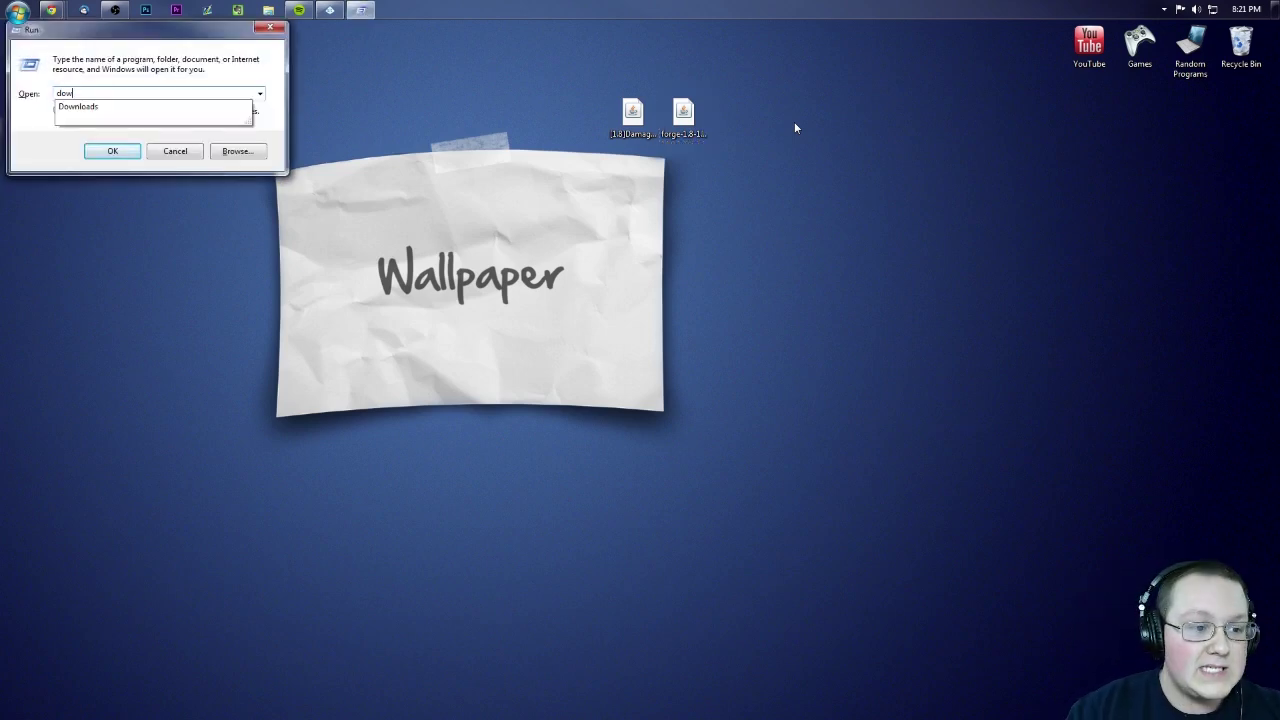
pyautogui.write('nloads')
pyautogui.press('Return')
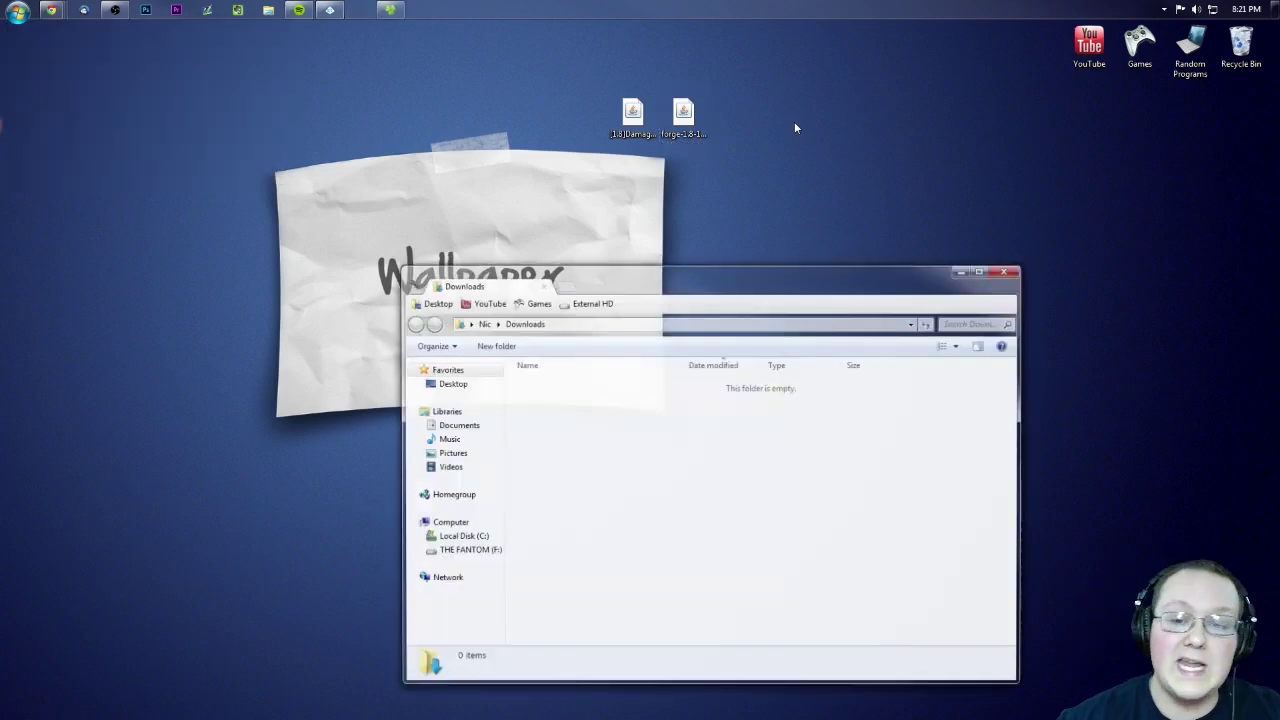
pyautogui.moveTo(794, 121); pyautogui.dragTo(671, 434)
pyautogui.moveTo(700, 276); pyautogui.dragTo(680, 196)
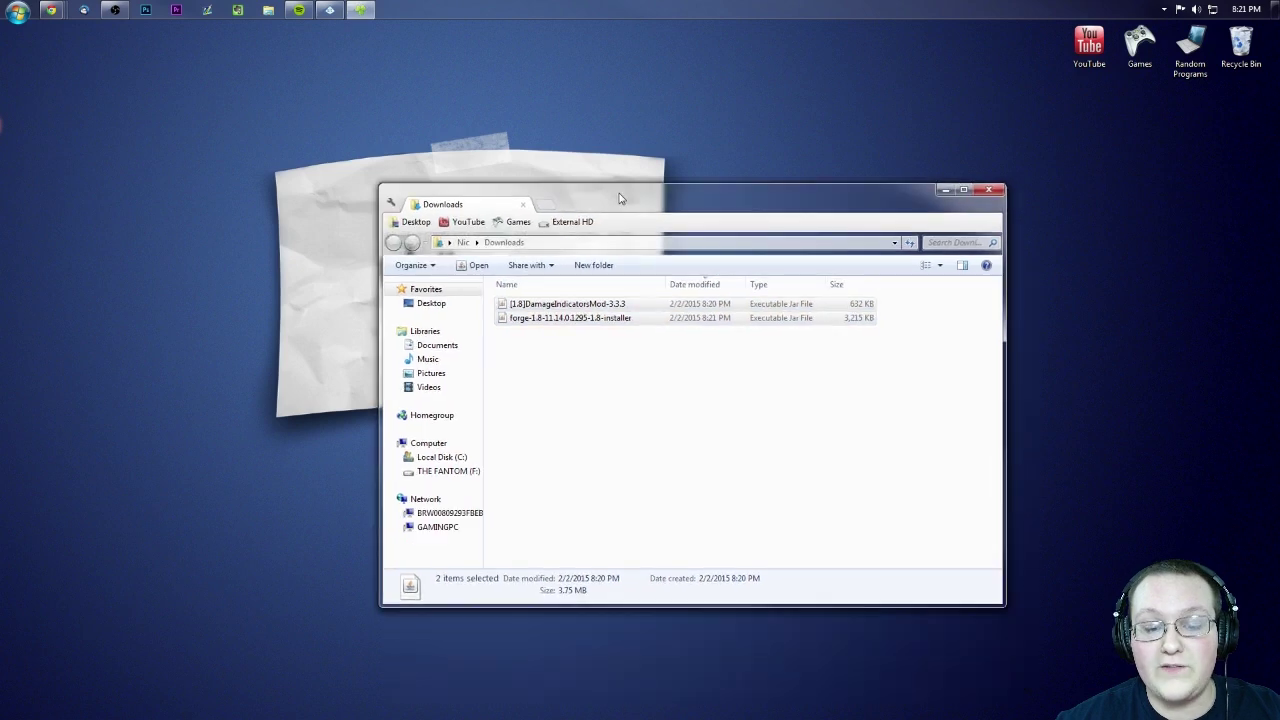
pyautogui.moveTo(687, 359); pyautogui.dragTo(684, 75)
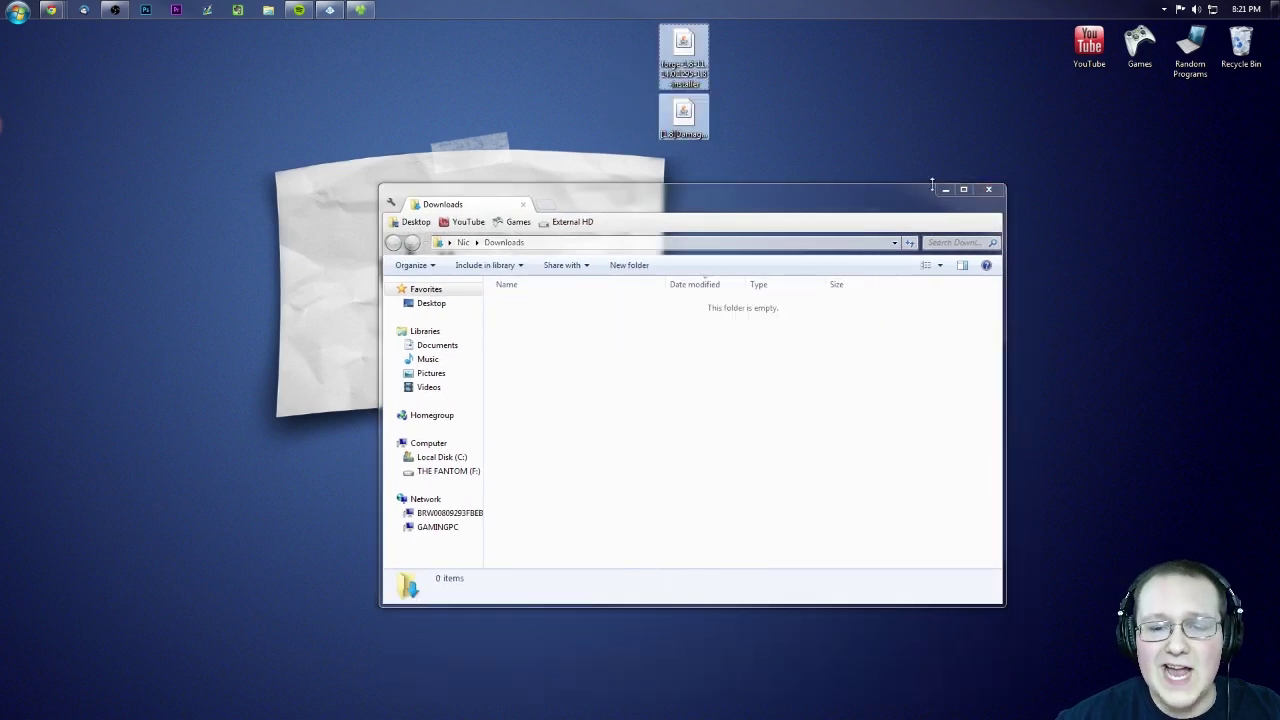
pyautogui.click(988, 190)
pyautogui.moveTo(771, 228); pyautogui.dragTo(678, 88)
pyautogui.moveTo(684, 115); pyautogui.dragTo(633, 118)
# - Run the forge installer jar with Java and install the Forge 11.14.0.1295-1.8 client
pyautogui.click(580, 118)
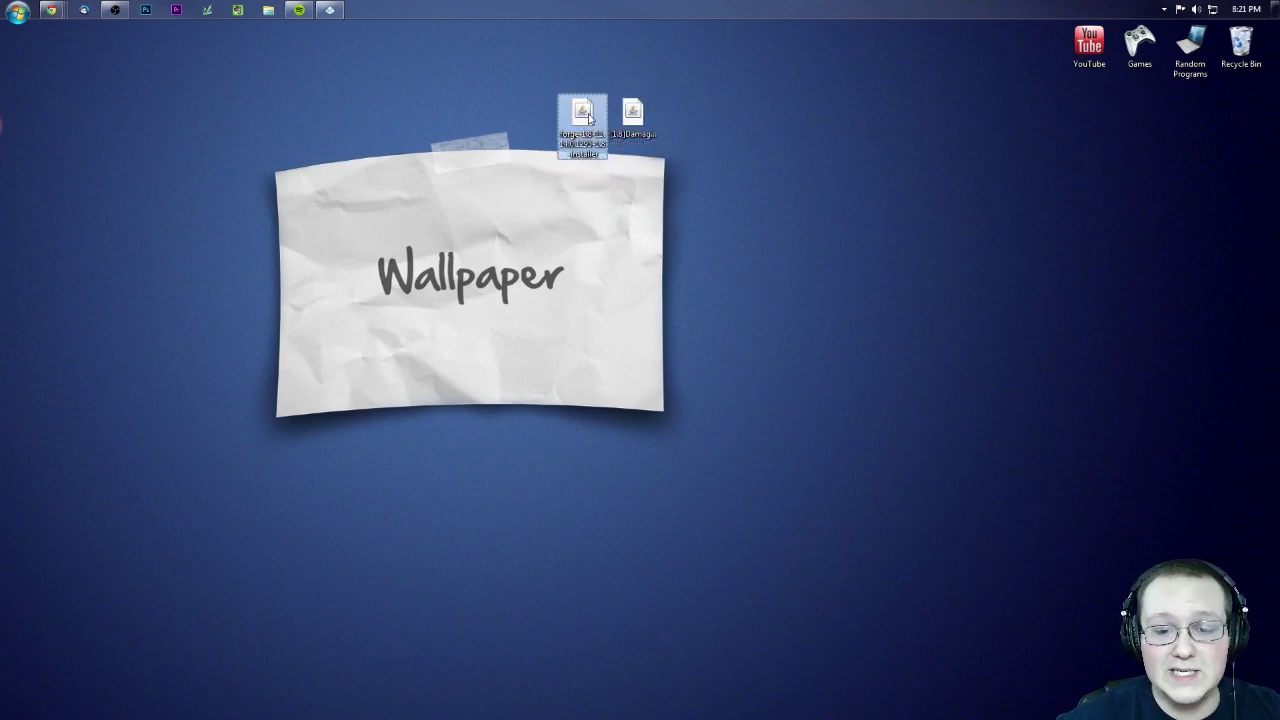
pyautogui.rightClick(589, 118)
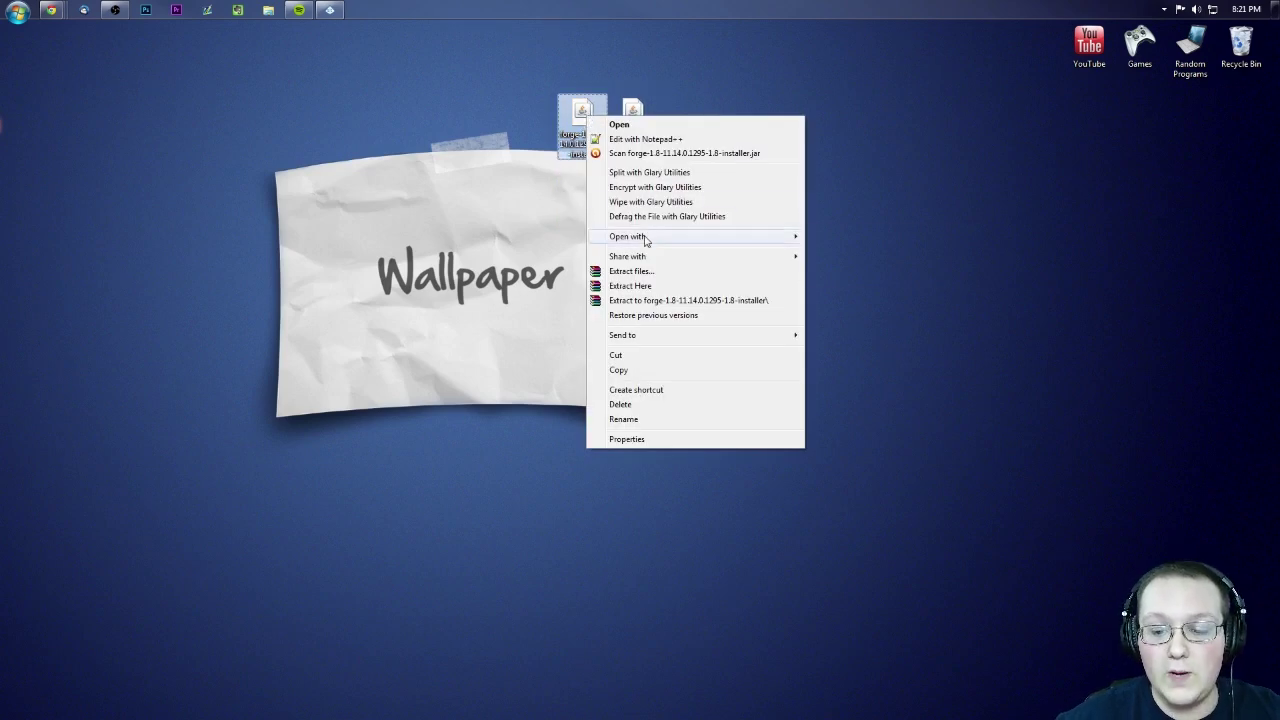
pyautogui.moveTo(648, 238)
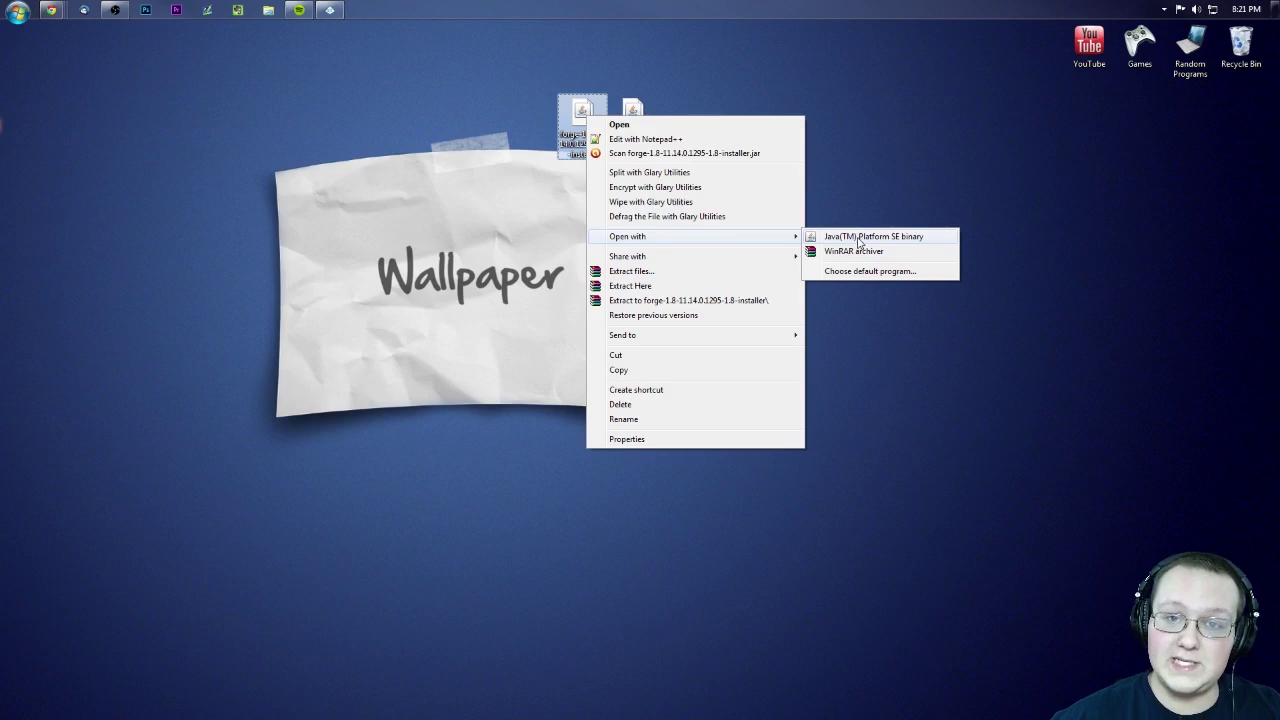
pyautogui.click(858, 237)
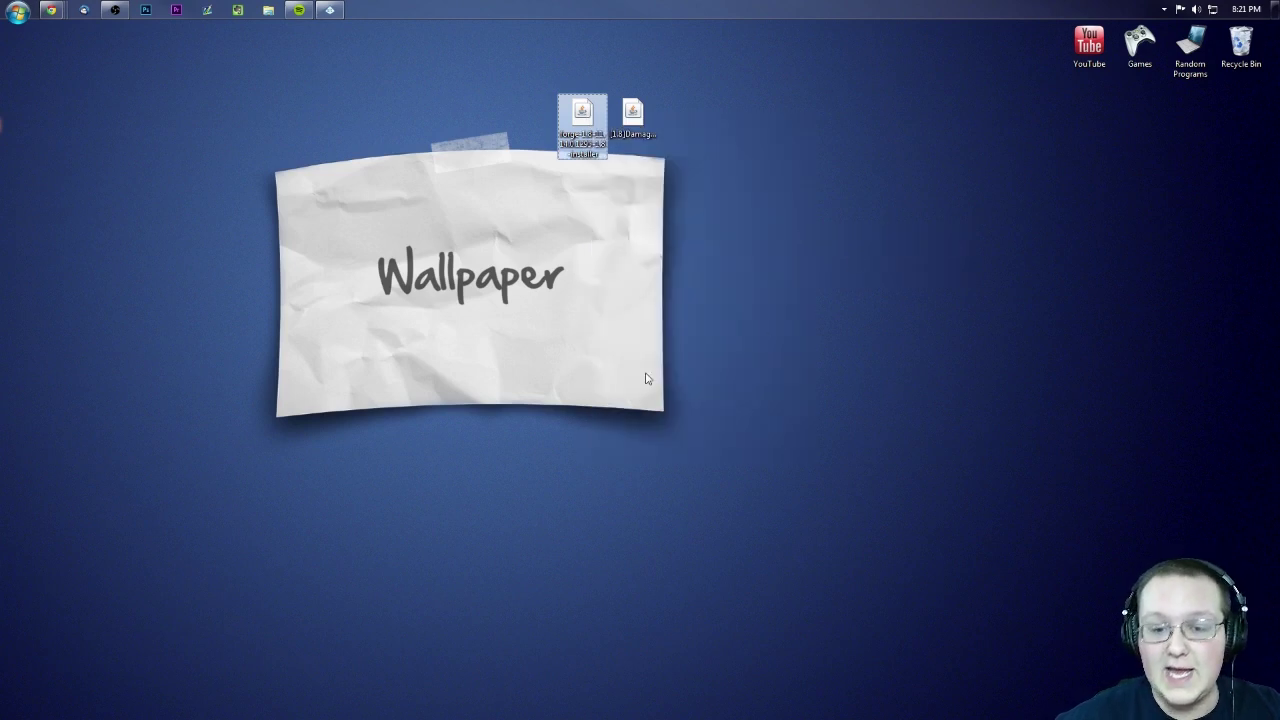
pyautogui.moveTo(608, 280); pyautogui.dragTo(627, 121)
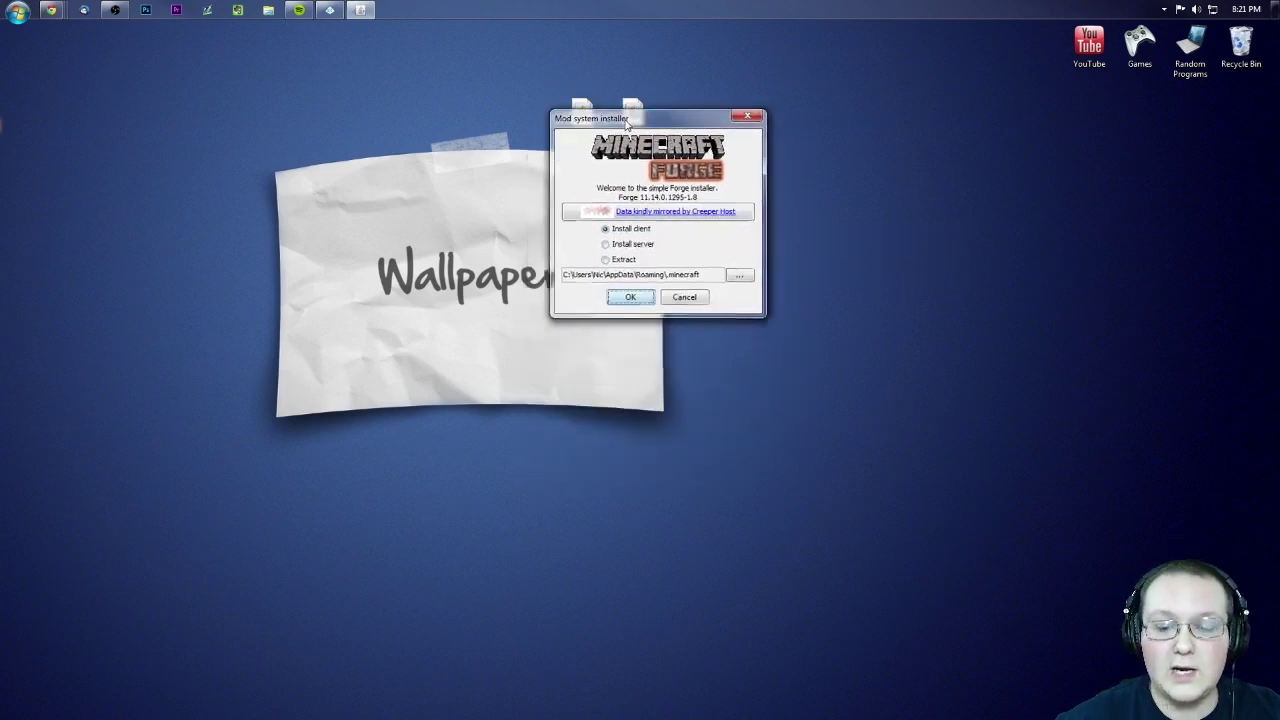
pyautogui.click(631, 295)
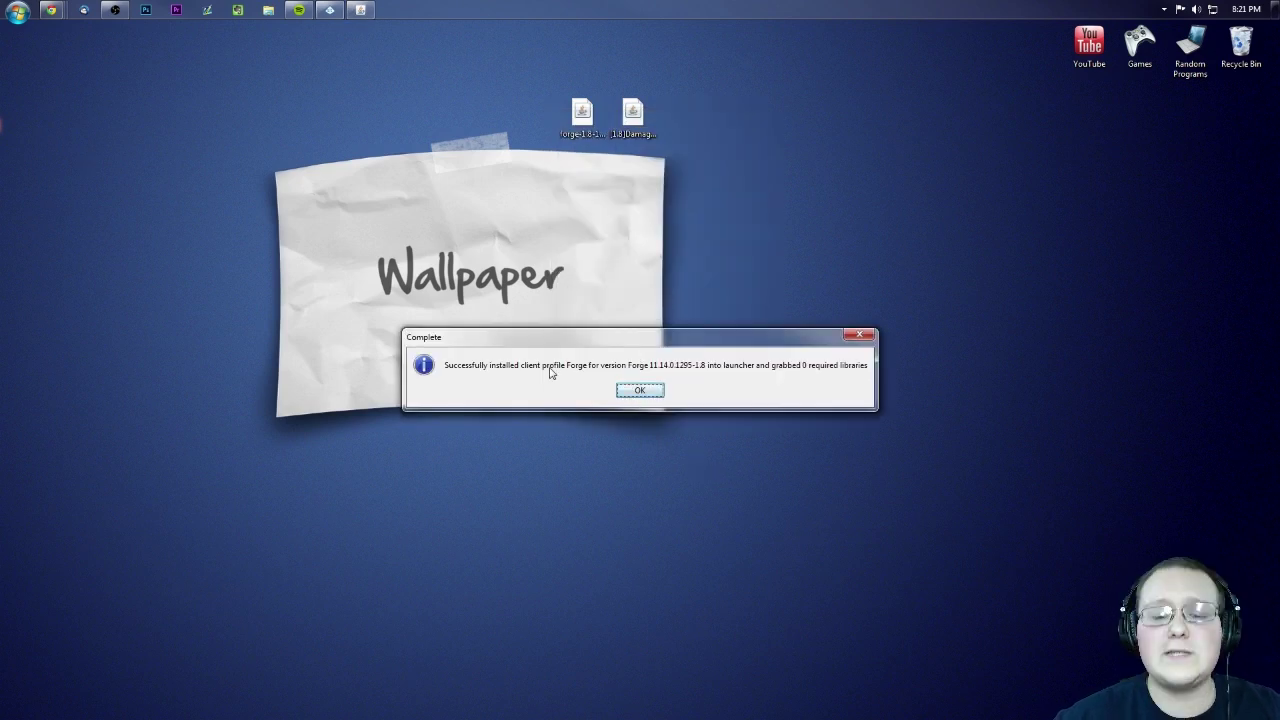
pyautogui.click(636, 390)
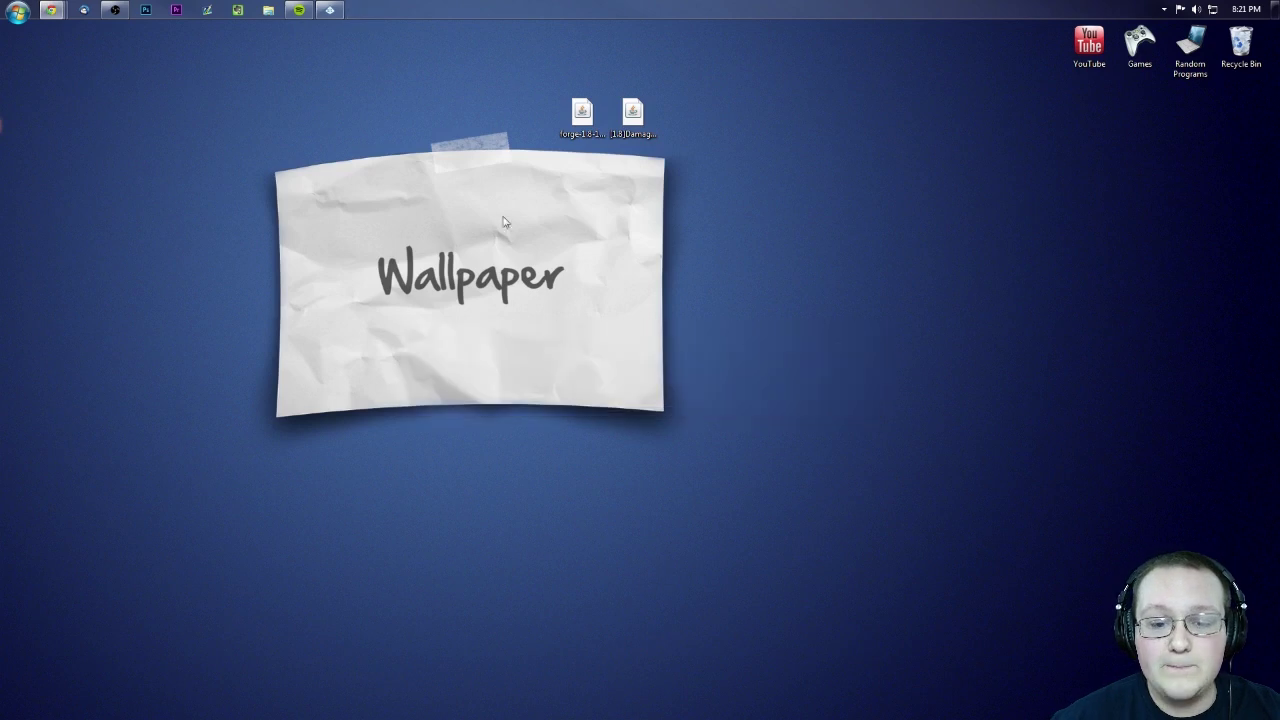
# - Delete the Forge installer to the Recycle Bin and move the Damage Indicators jar into its spot
pyautogui.click(582, 100)
pyautogui.moveTo(575, 125); pyautogui.dragTo(1241, 44)
pyautogui.click(630, 115)
pyautogui.moveTo(630, 118); pyautogui.dragTo(588, 132)
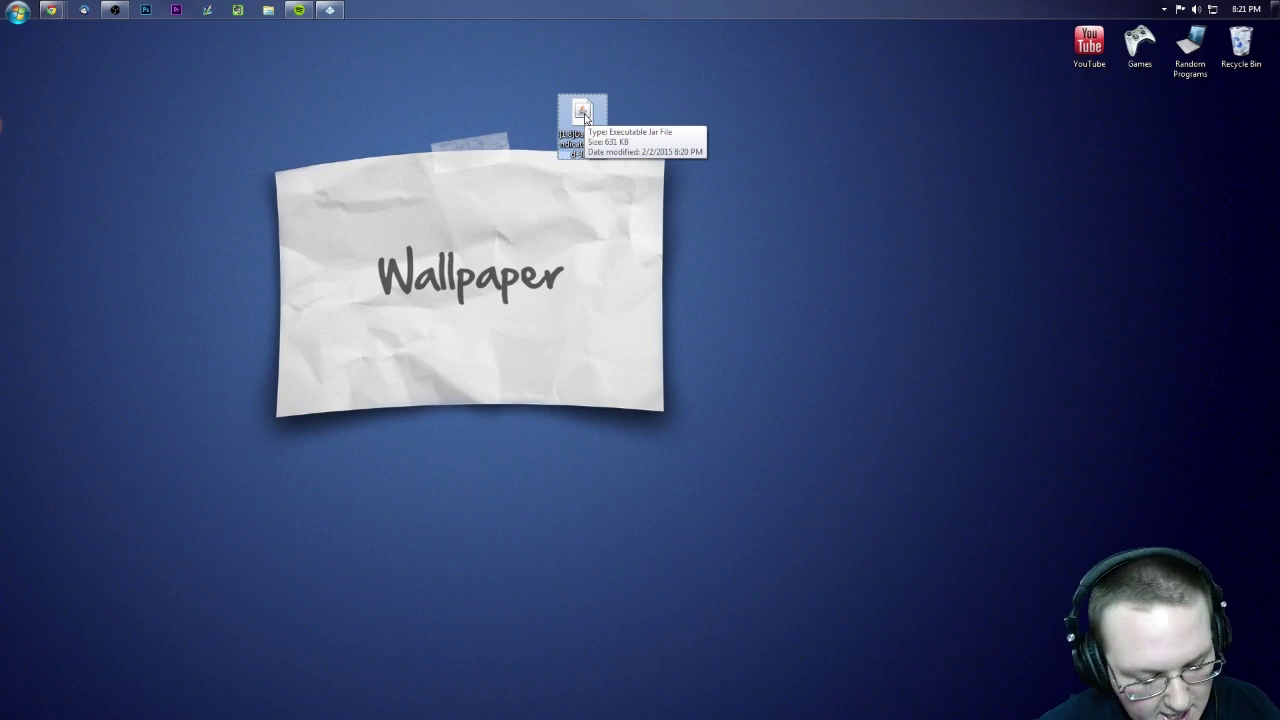
# - Open %appdata% through Win+R and enter the .minecraft folder
pyautogui.press('super+r')
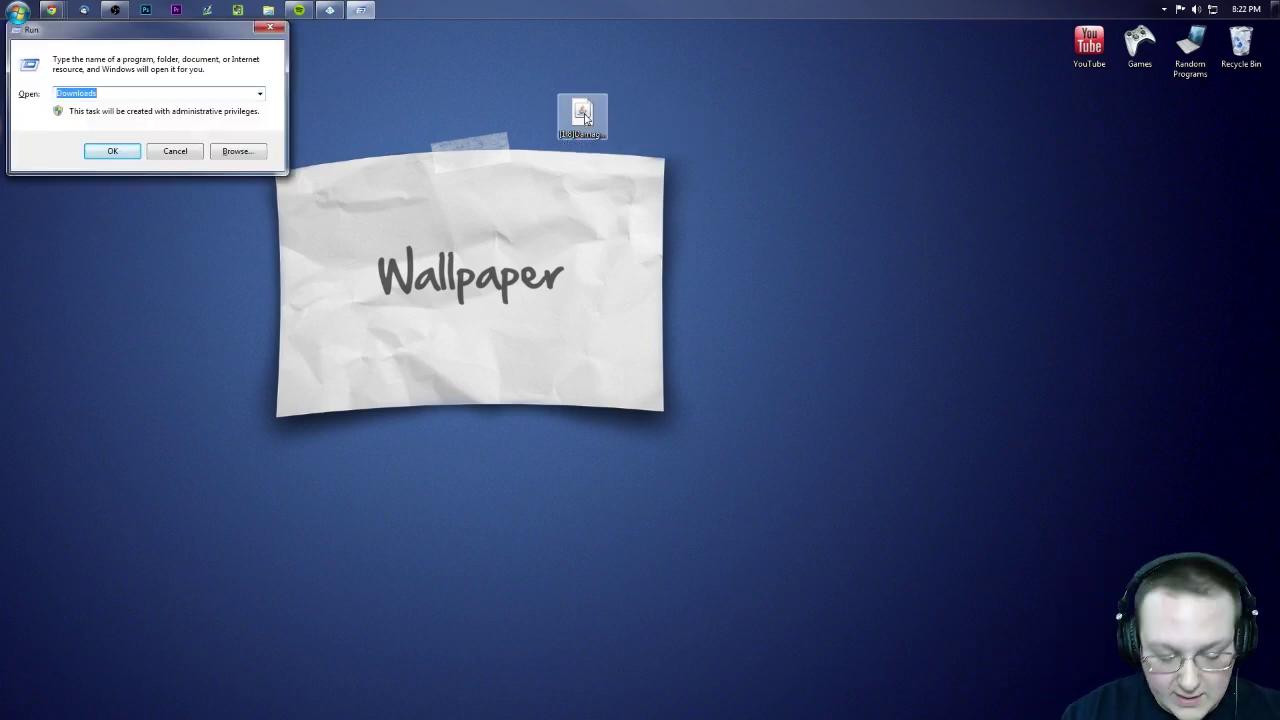
pyautogui.write('%')
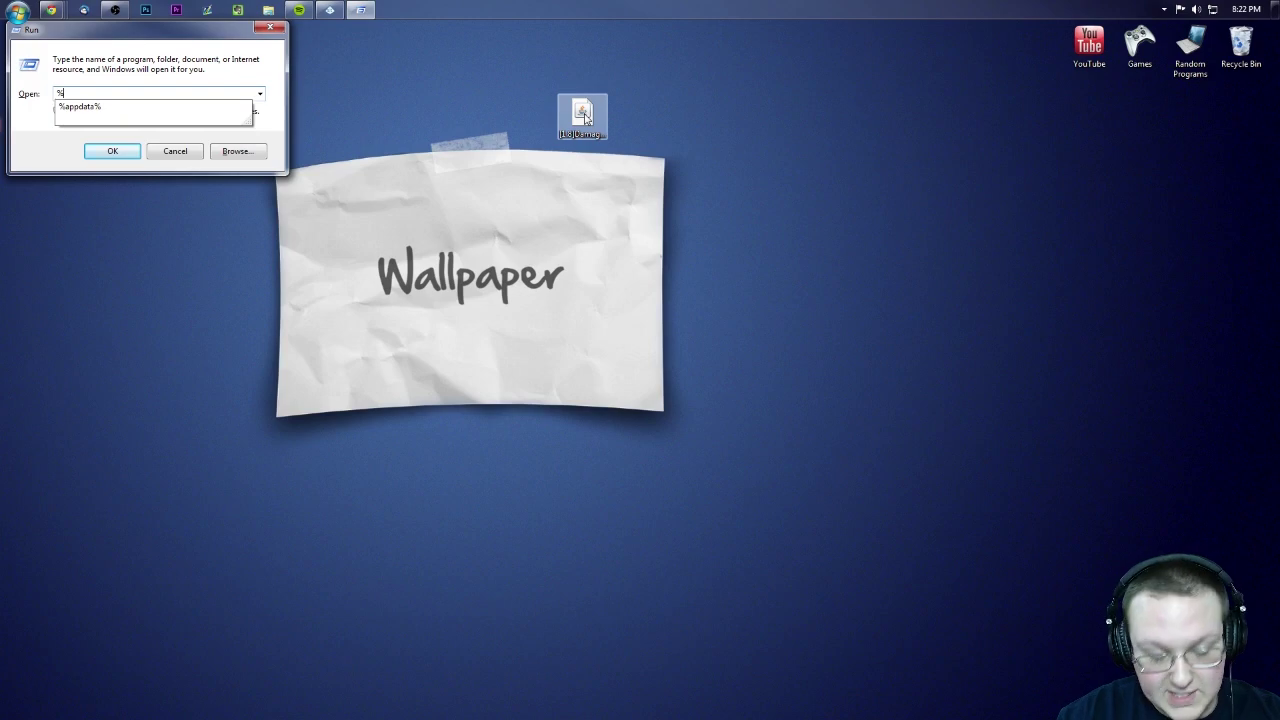
pyautogui.write('appdata')
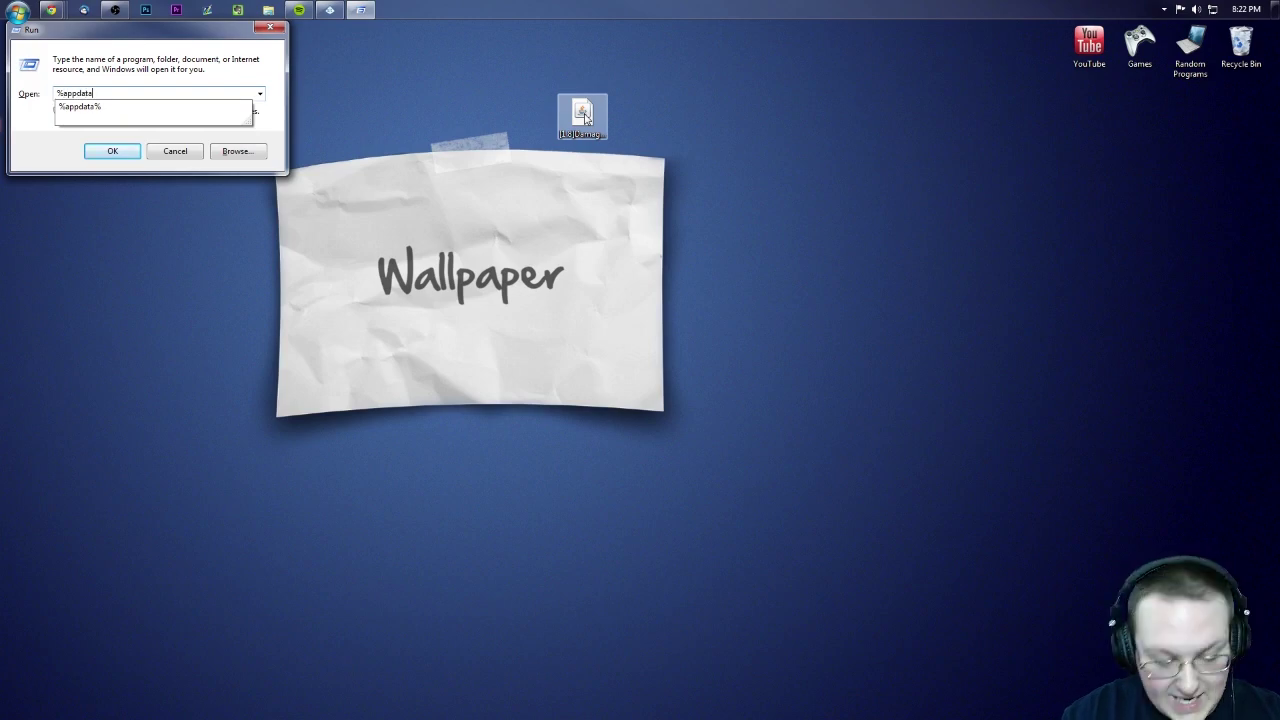
pyautogui.write('%')
pyautogui.press('Return')
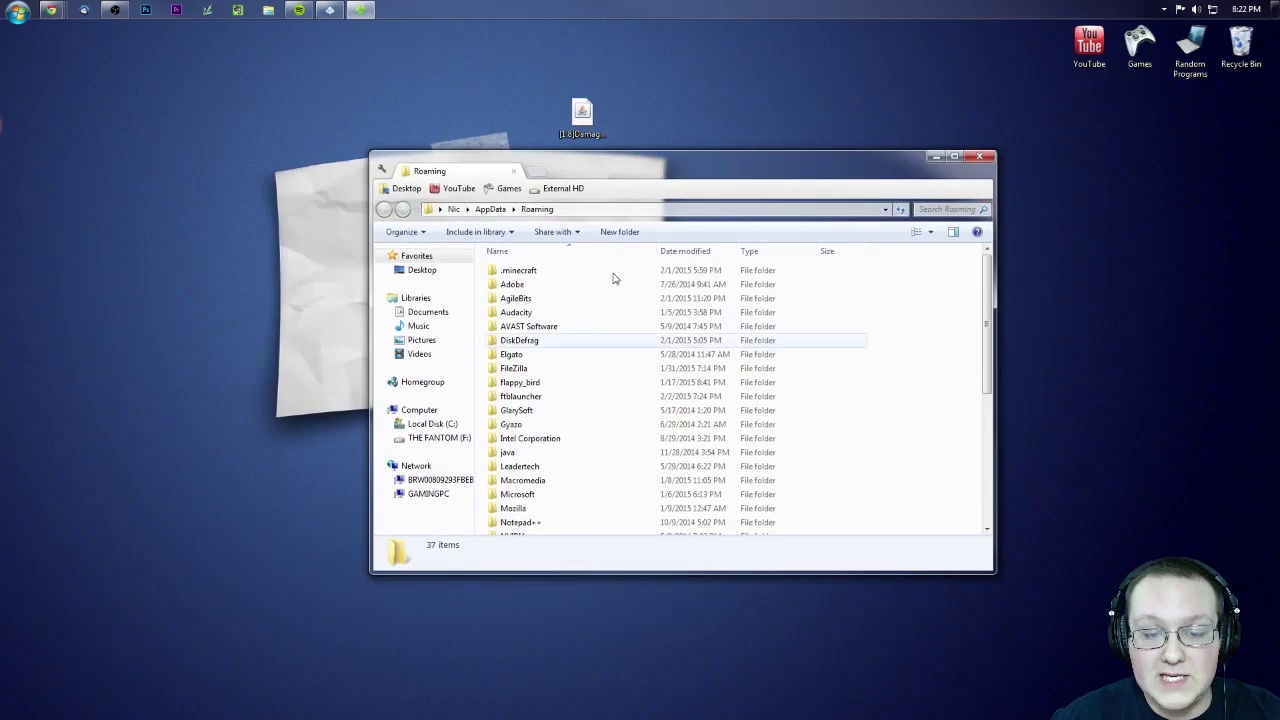
pyautogui.doubleClick(527, 276)
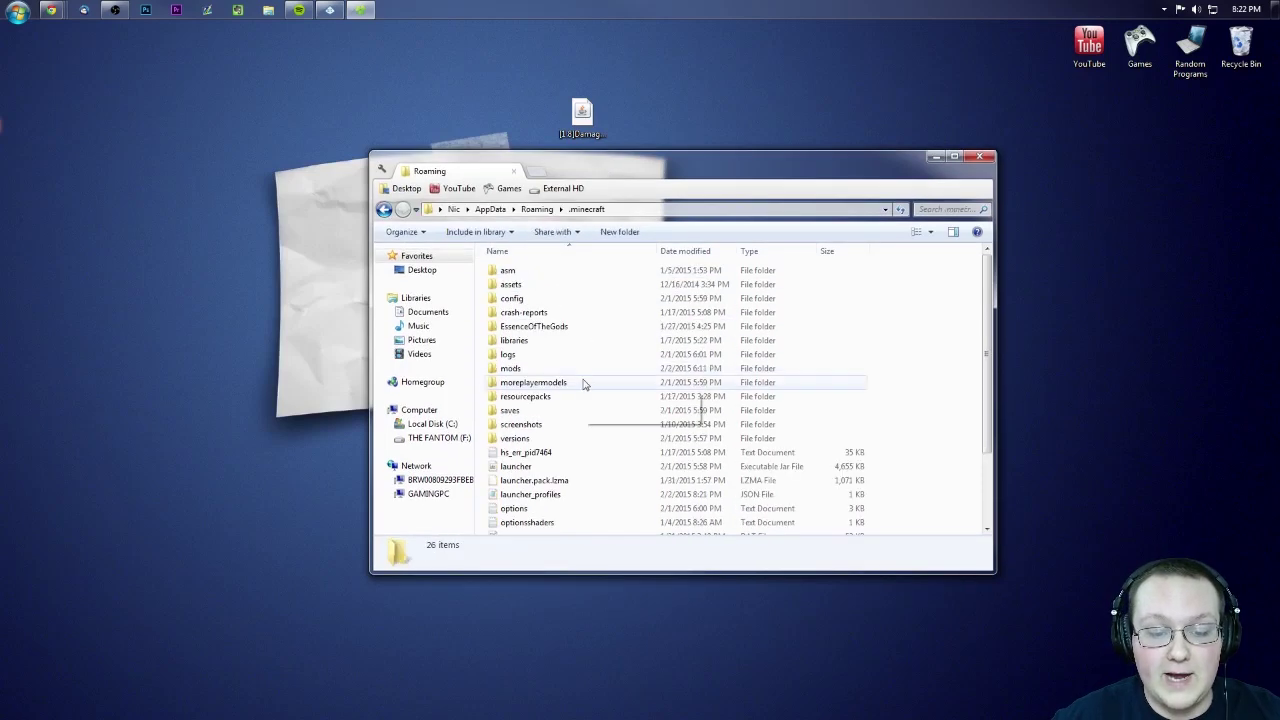
# - Replace the old mods folder with a new empty folder named mods and open it
pyautogui.click(505, 369)
pyautogui.moveTo(505, 369); pyautogui.dragTo(1238, 45)
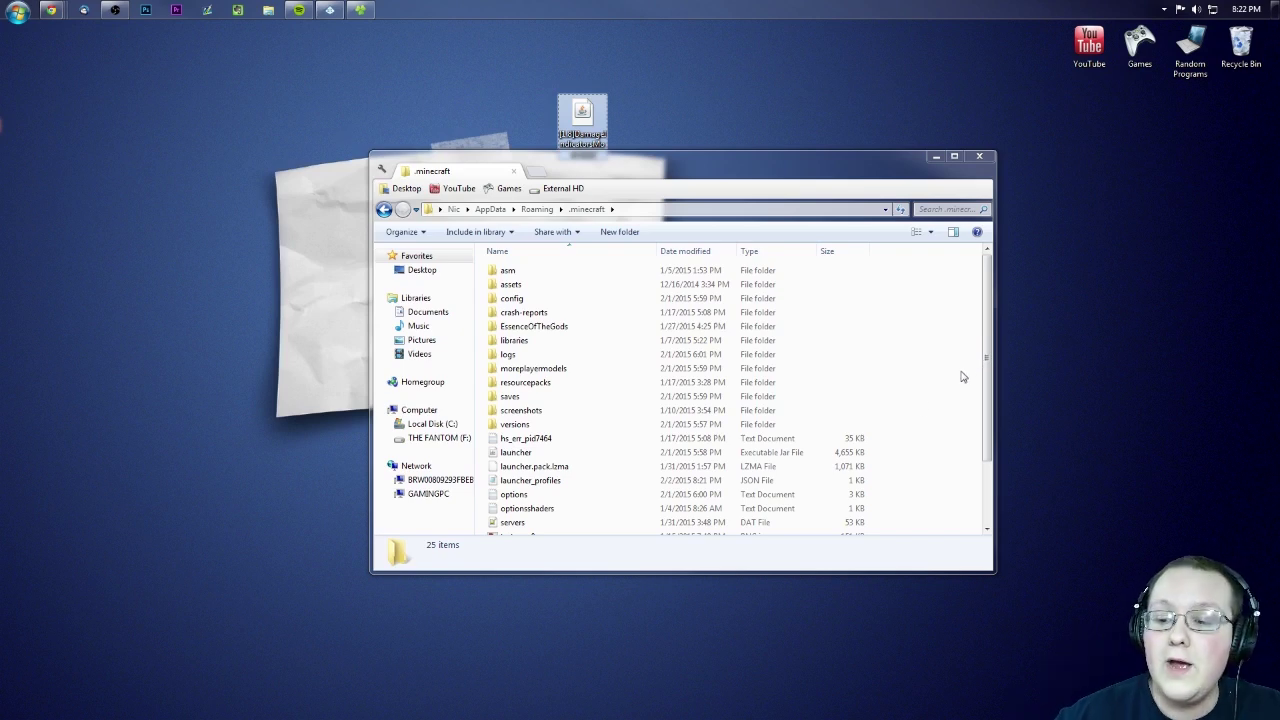
pyautogui.click(924, 354)
pyautogui.rightClick(924, 354)
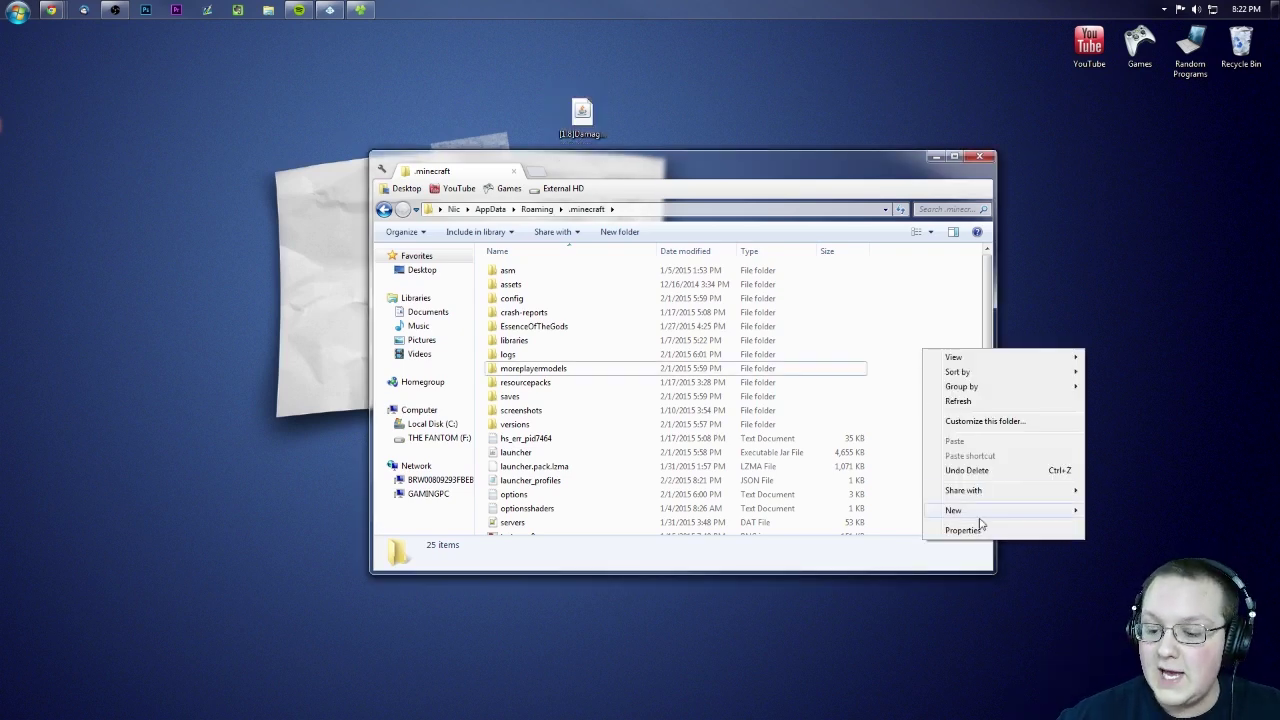
pyautogui.moveTo(980, 512)
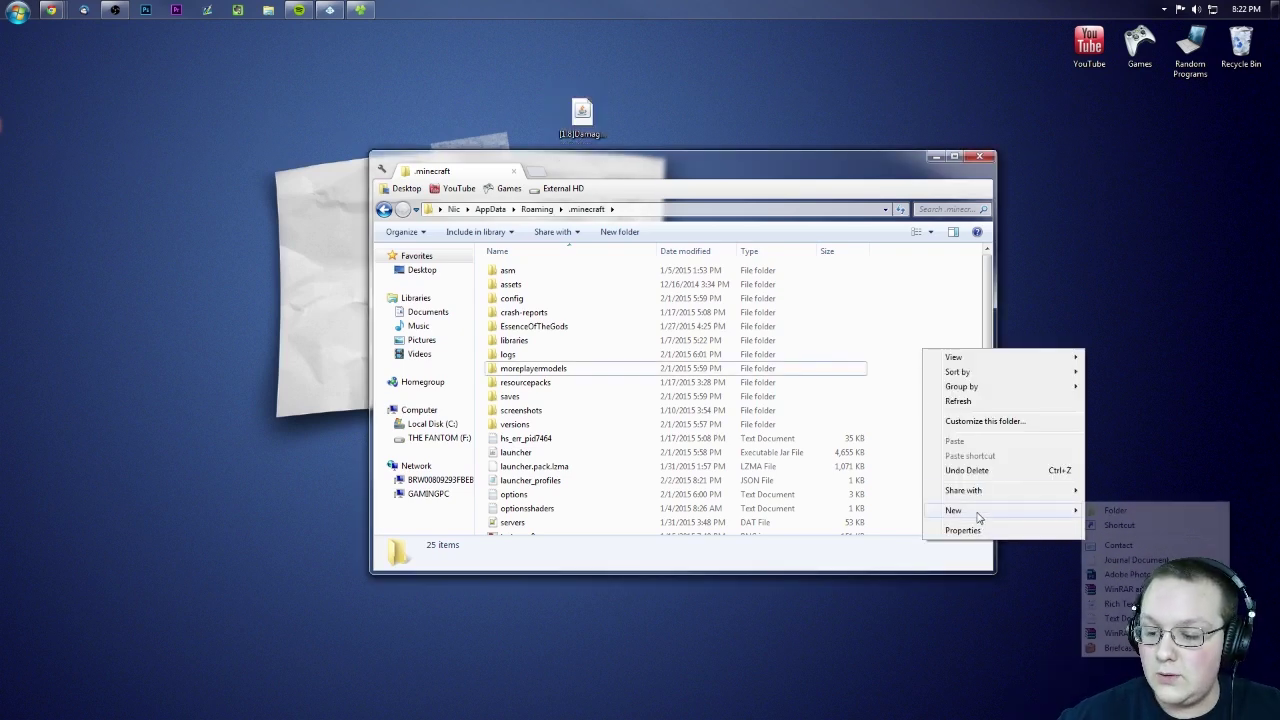
pyautogui.click(1110, 511)
pyautogui.write('mods')
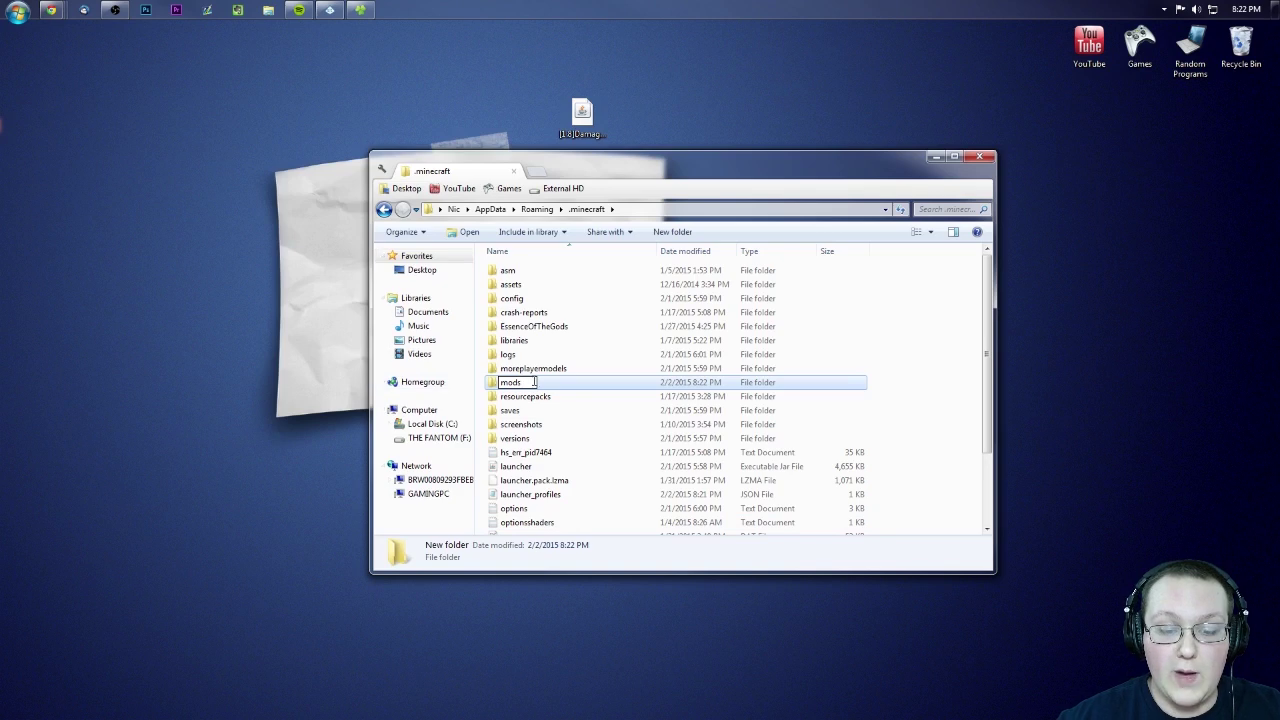
pyautogui.click(530, 370)
pyautogui.doubleClick(530, 370)
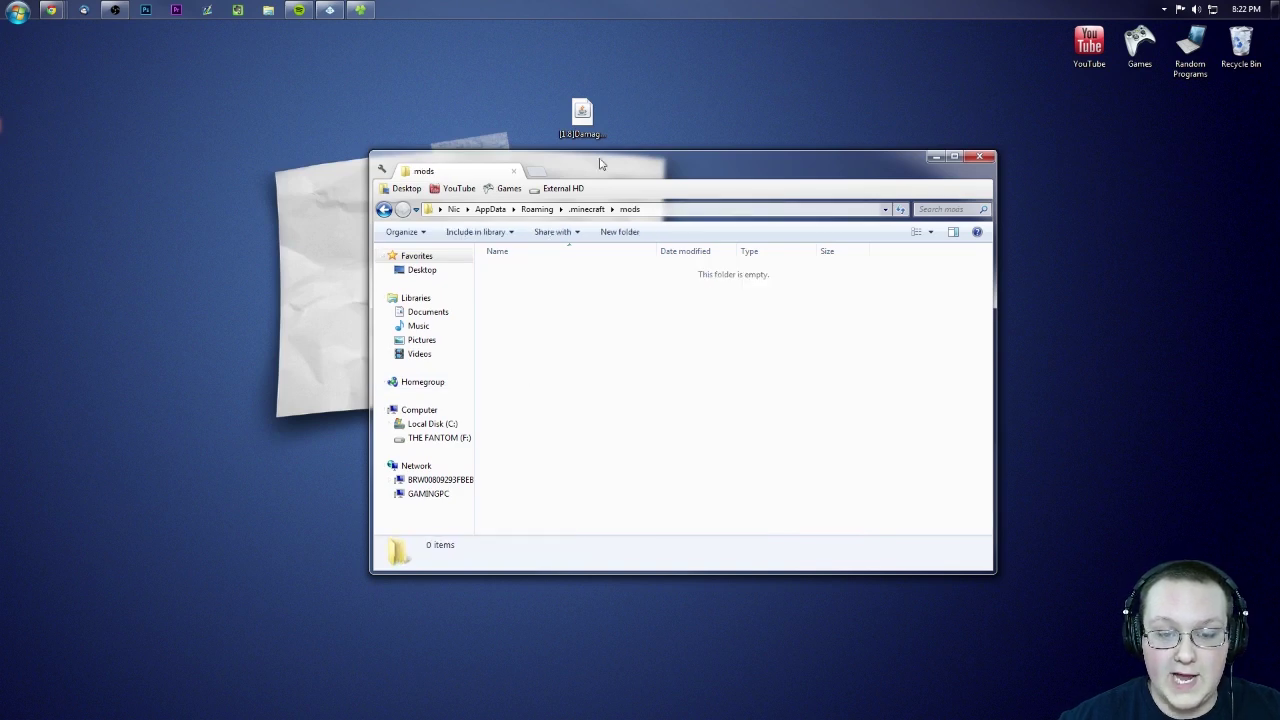
# - Move the Damage Indicators jar from the desktop into the new mods folder
pyautogui.click(582, 117)
pyautogui.moveTo(581, 110); pyautogui.dragTo(575, 360)
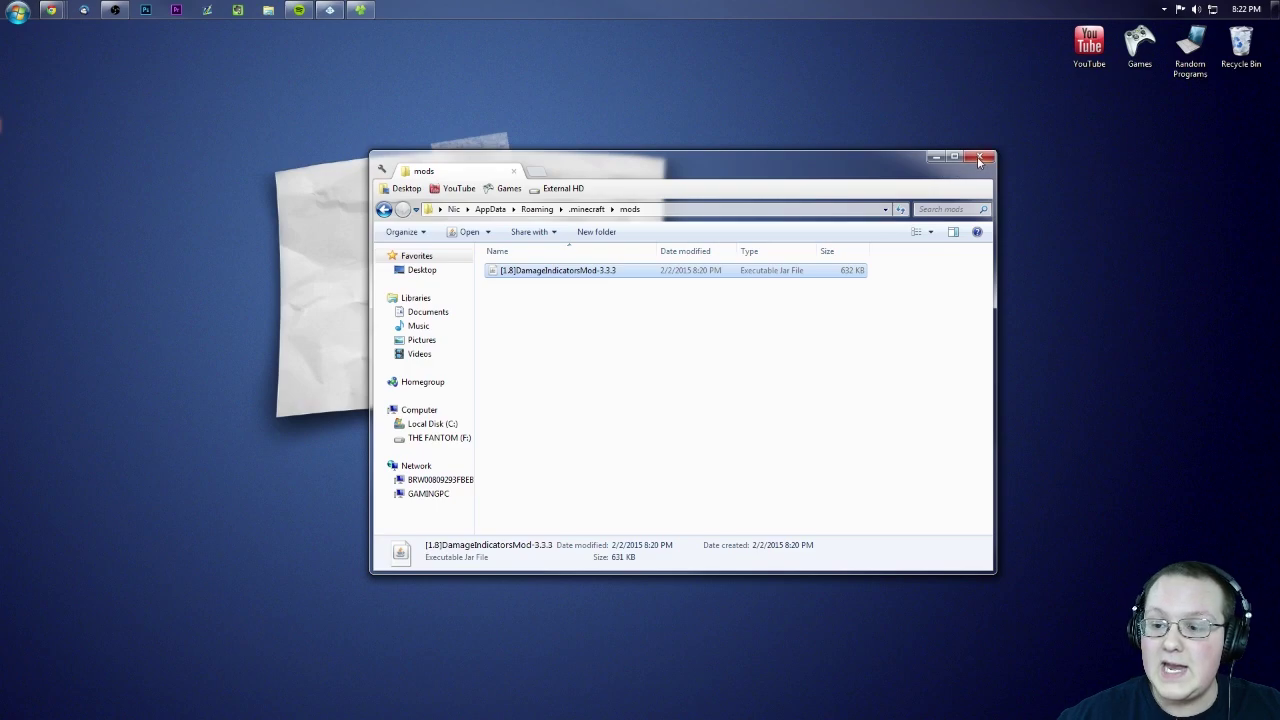
pyautogui.click(979, 160)
# - Launch the Minecraft launcher from the Games\Minecraft folder
pyautogui.doubleClick(1139, 44)
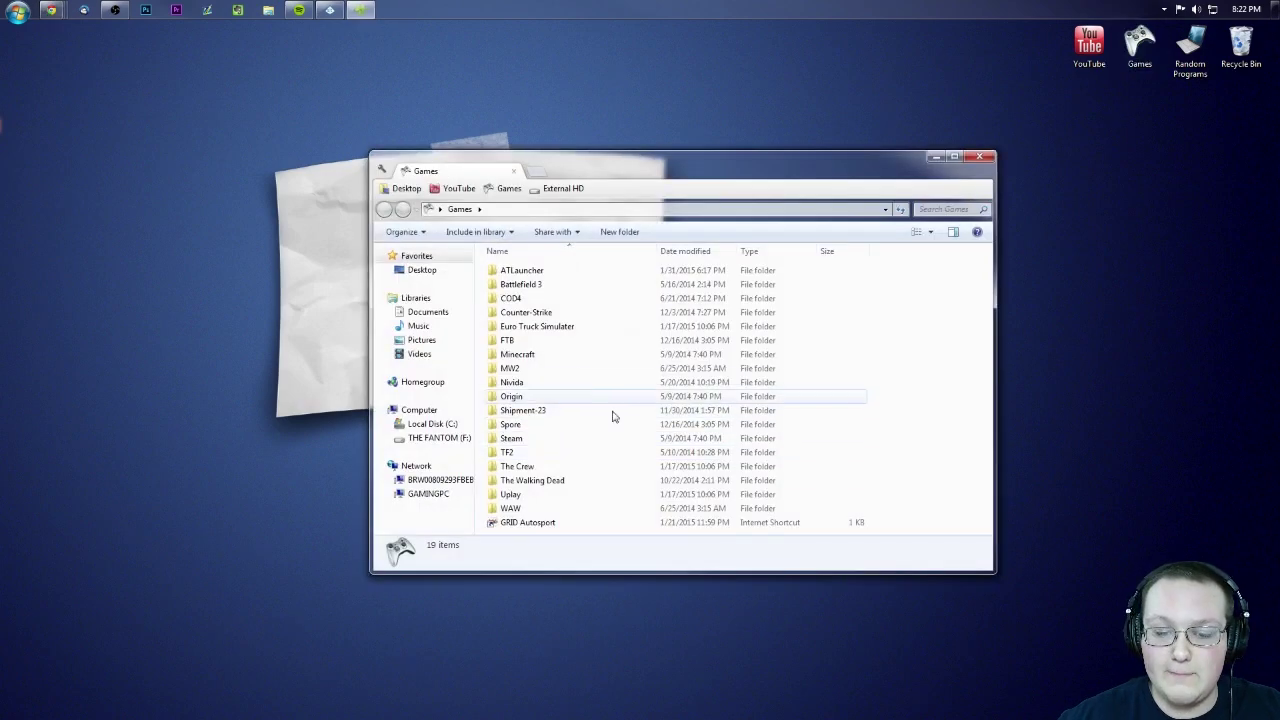
pyautogui.doubleClick(558, 354)
pyautogui.click(551, 271)
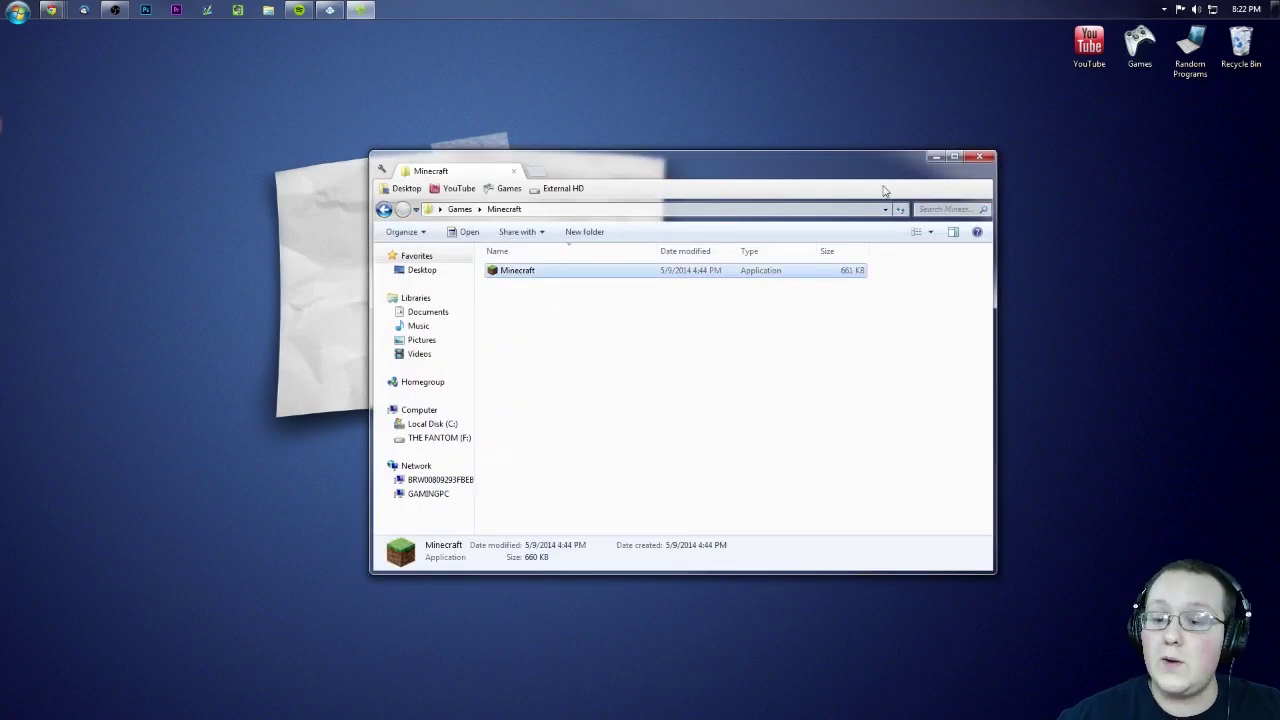
pyautogui.doubleClick(850, 270)
pyautogui.click(981, 157)
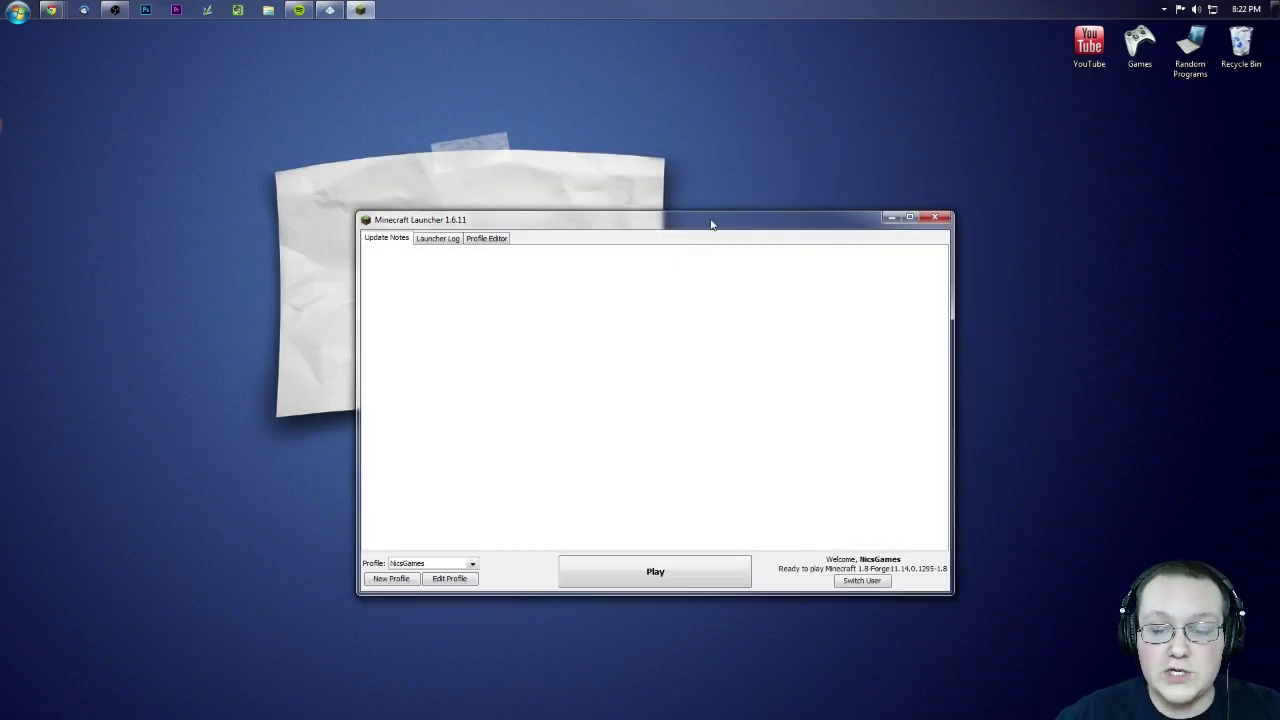
pyautogui.moveTo(711, 224); pyautogui.dragTo(707, 123)
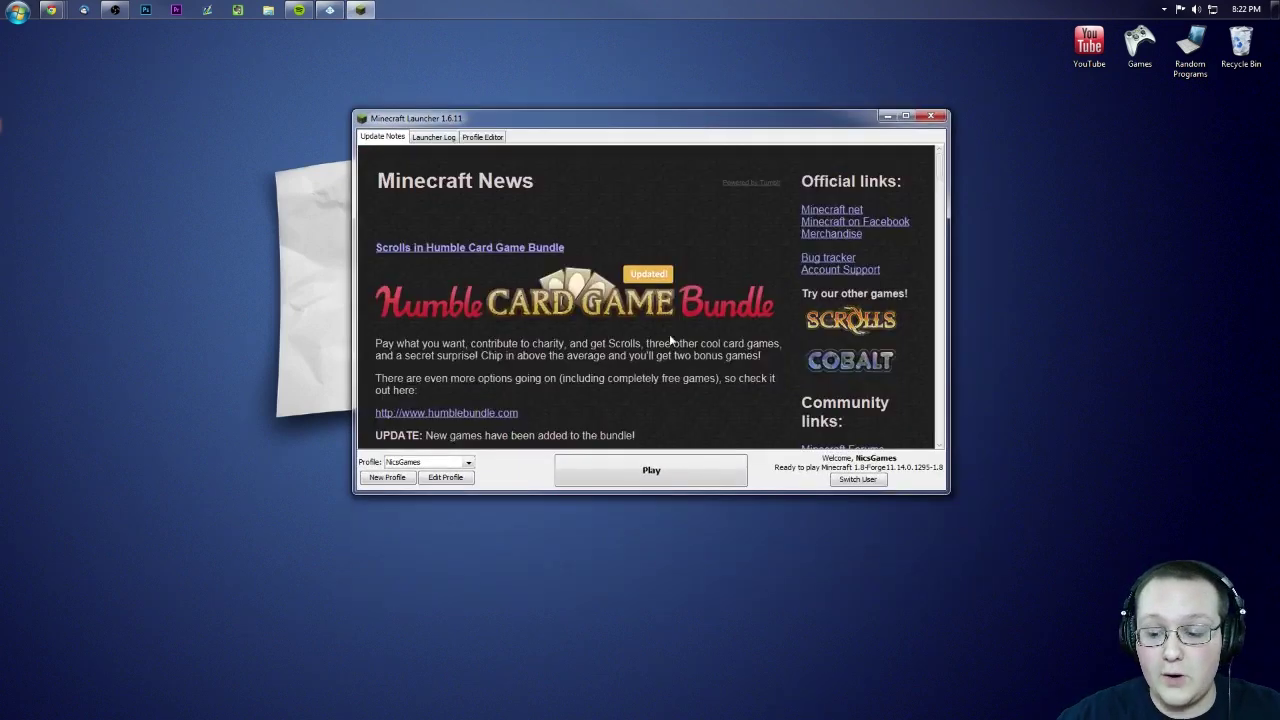
# - Set the profile version to release 1.8-Forge11.14.0.1295-1.8, save it, and press Play
pyautogui.click(440, 461)
pyautogui.click(428, 486)
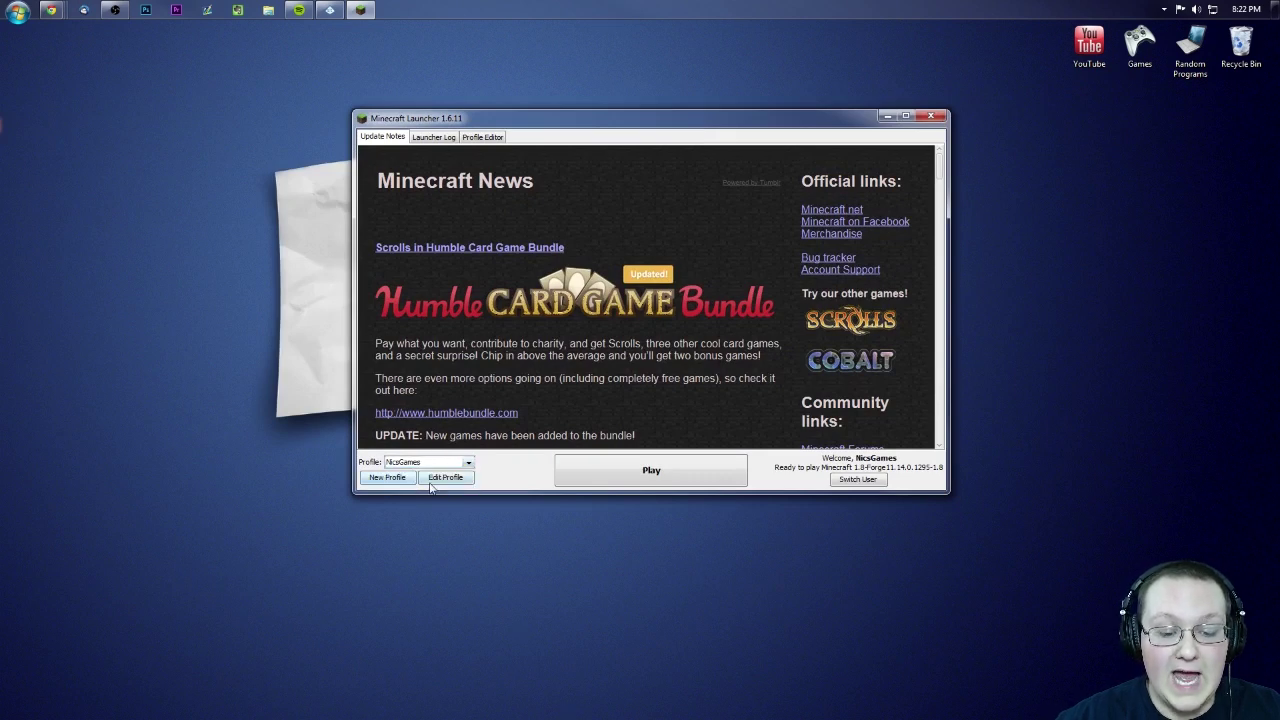
pyautogui.click(430, 480)
pyautogui.click(567, 359)
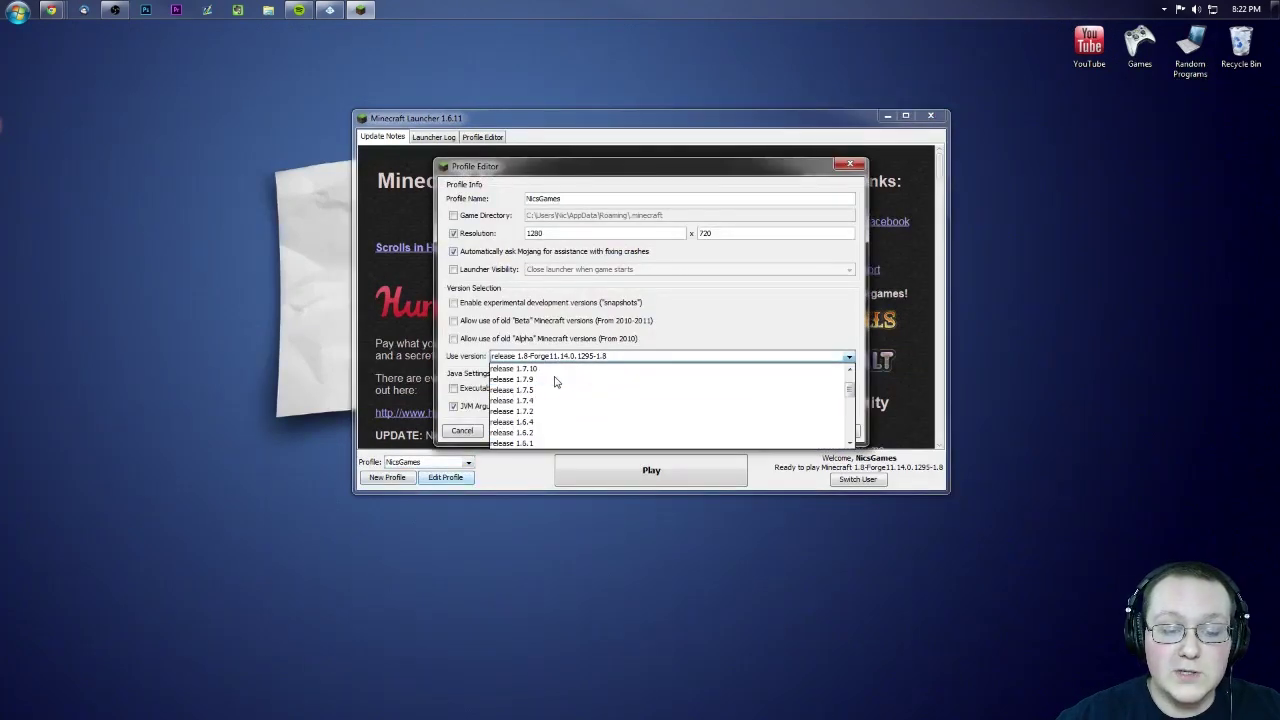
pyautogui.click(537, 372)
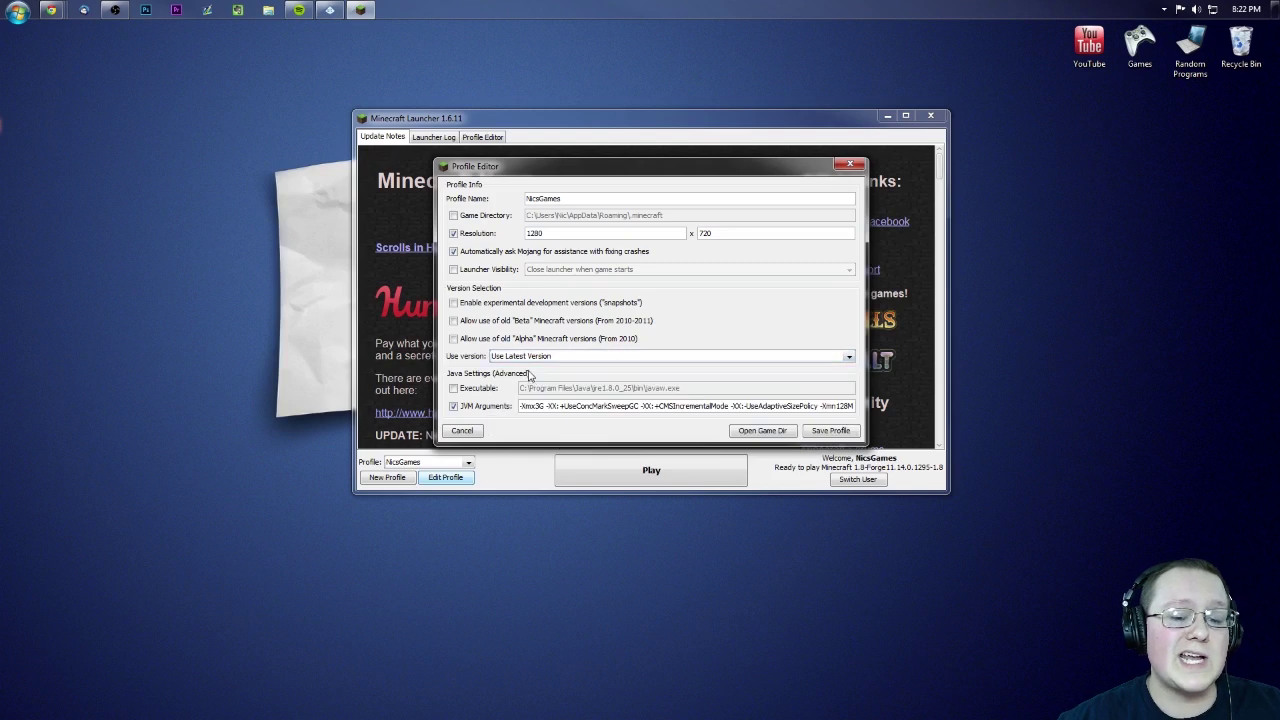
pyautogui.click(520, 357)
pyautogui.click(518, 379)
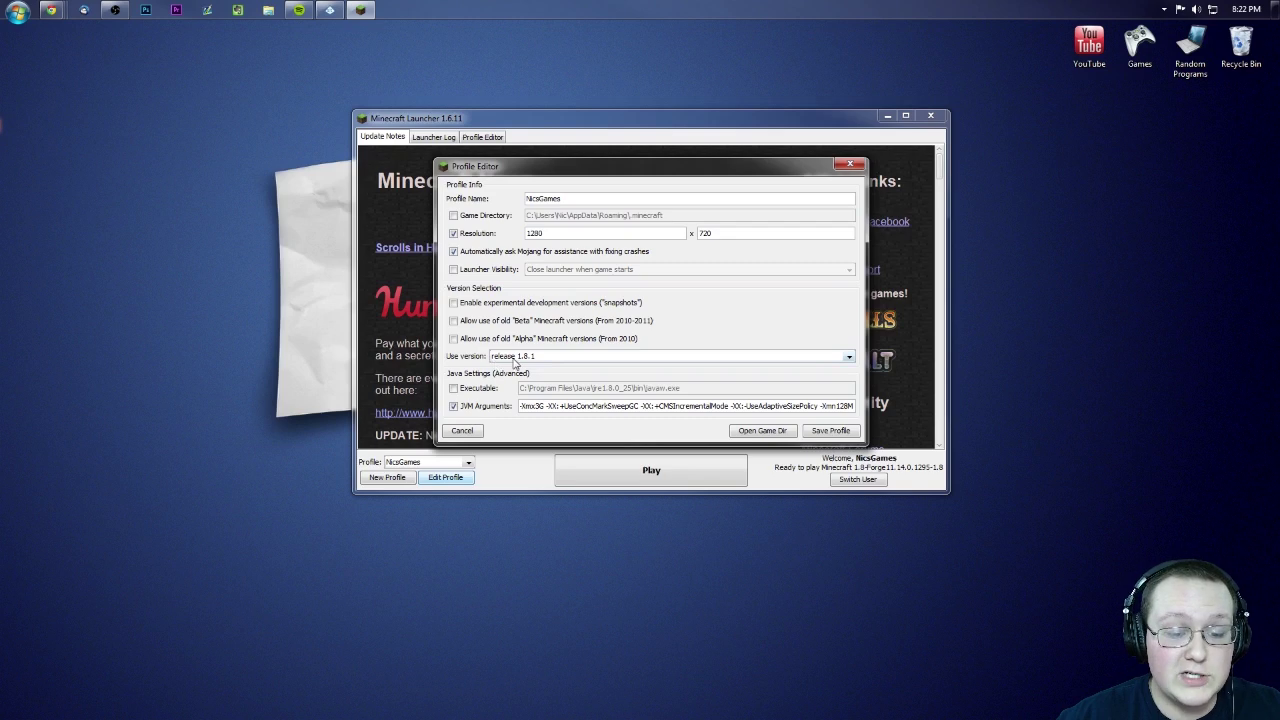
pyautogui.click(514, 359)
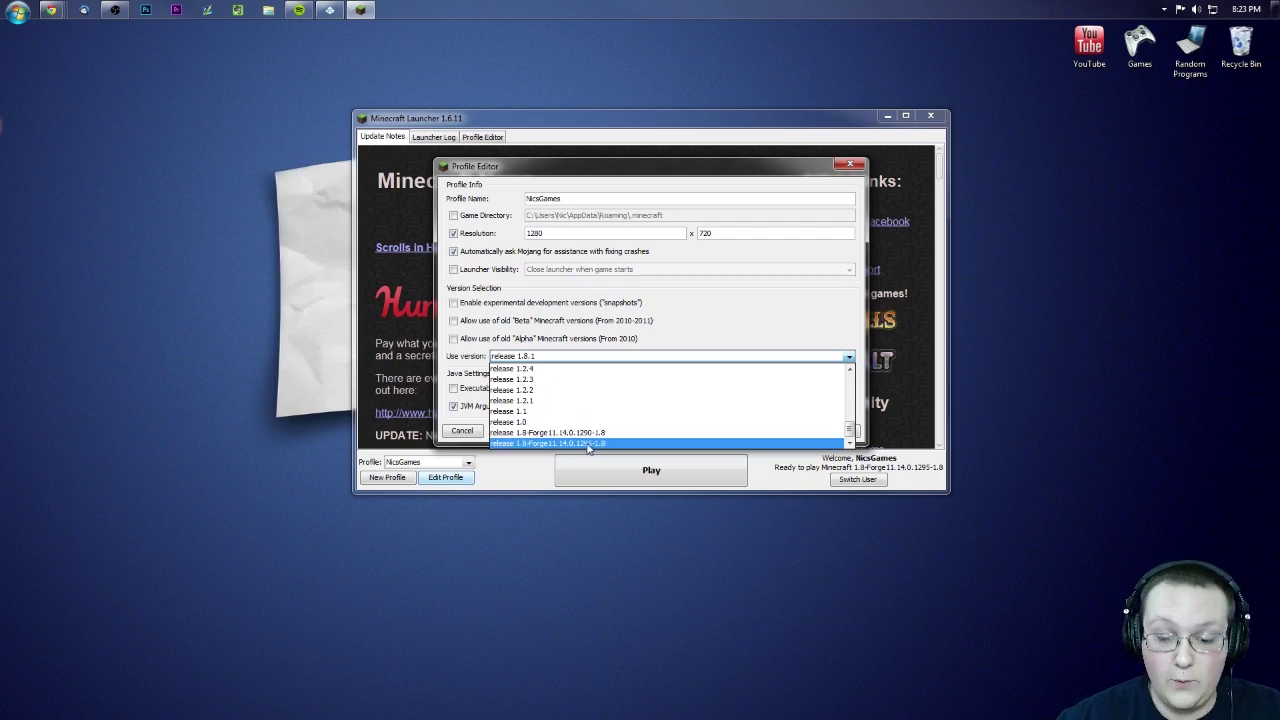
pyautogui.click(588, 443)
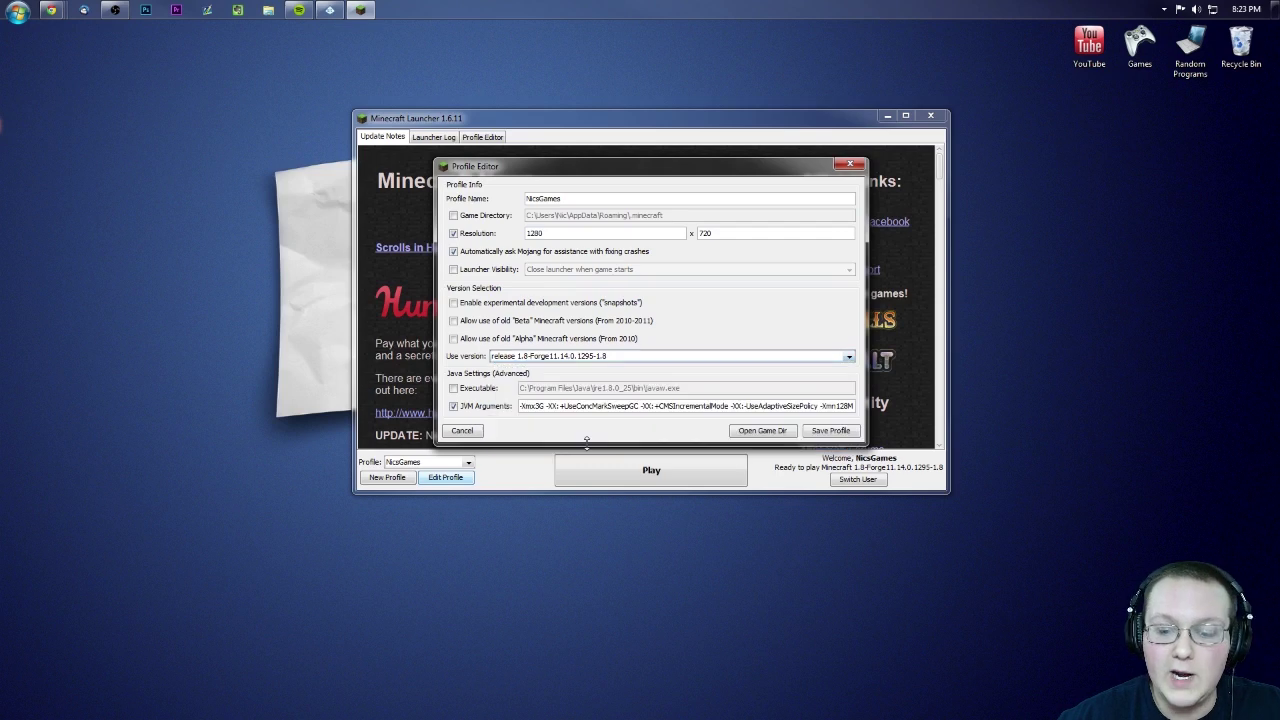
pyautogui.click(820, 432)
pyautogui.click(688, 477)
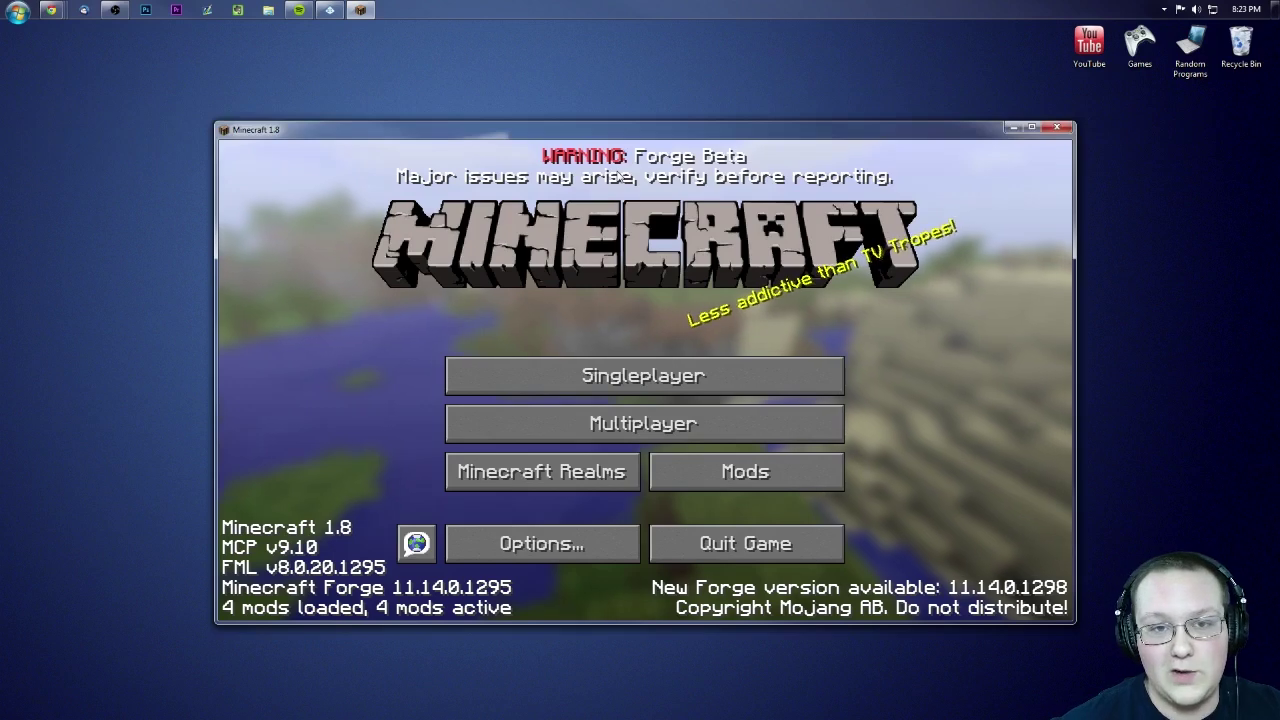
# - Load the New World save from the Singleplayer world list
pyautogui.click(568, 385)
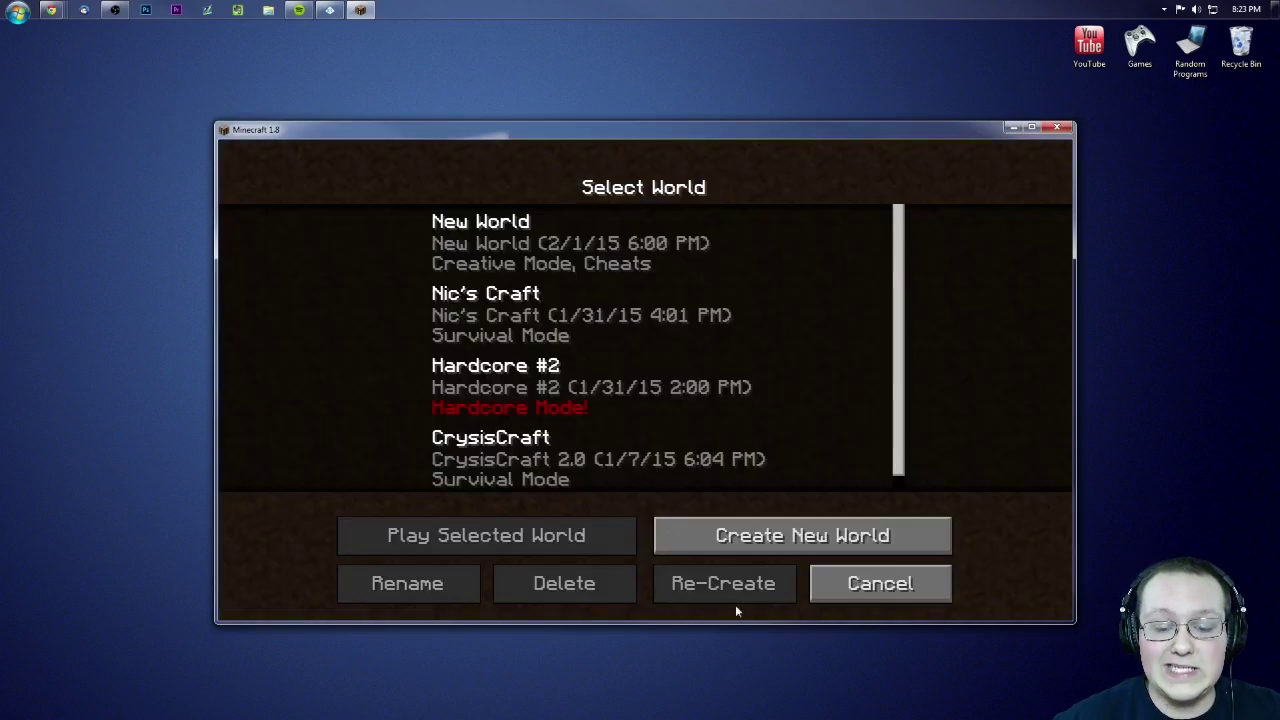
pyautogui.doubleClick(533, 262)
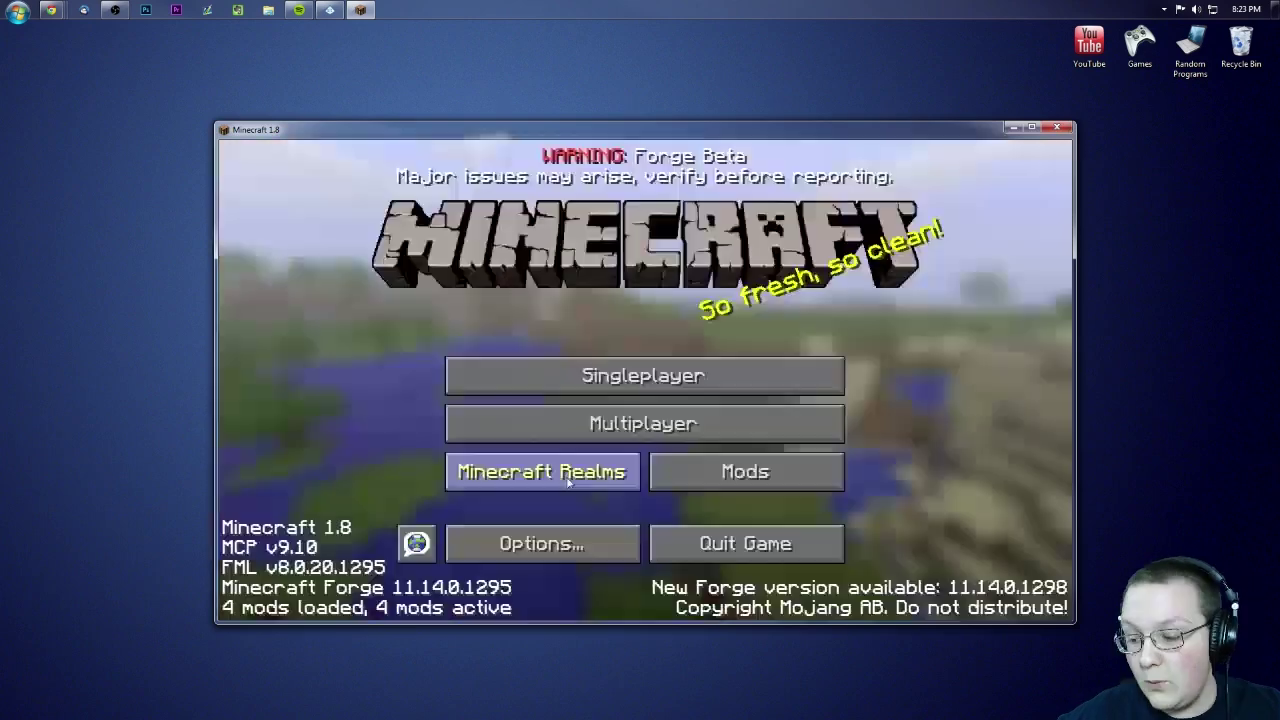
pyautogui.click(574, 462)
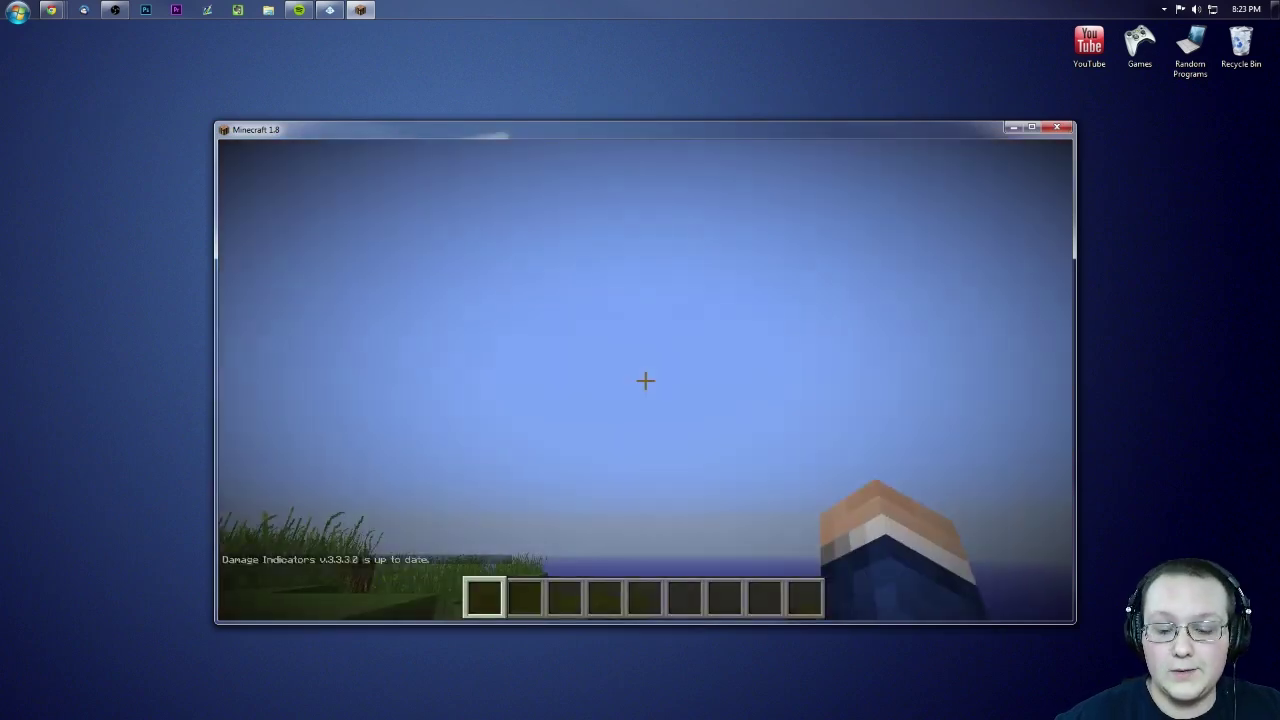
# - Open and then close the chat input
pyautogui.press('e')
pyautogui.press('e')
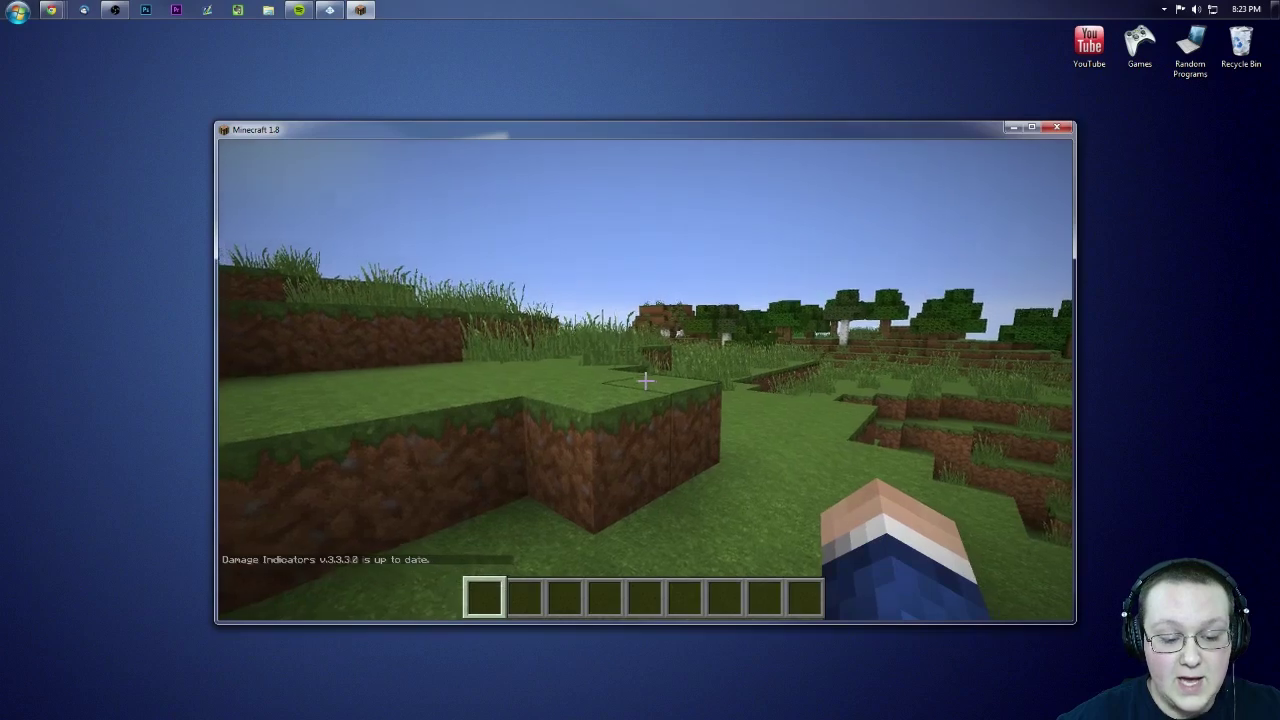
pyautogui.press('t')
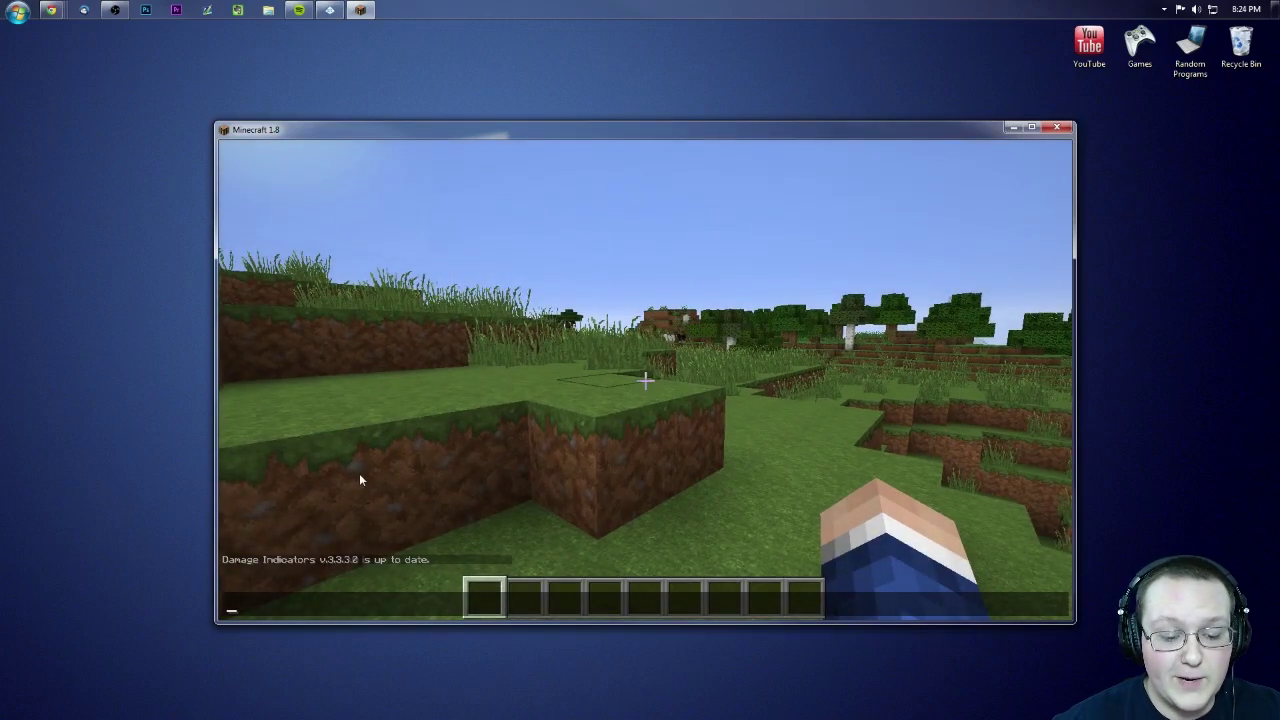
pyautogui.press('Escape')
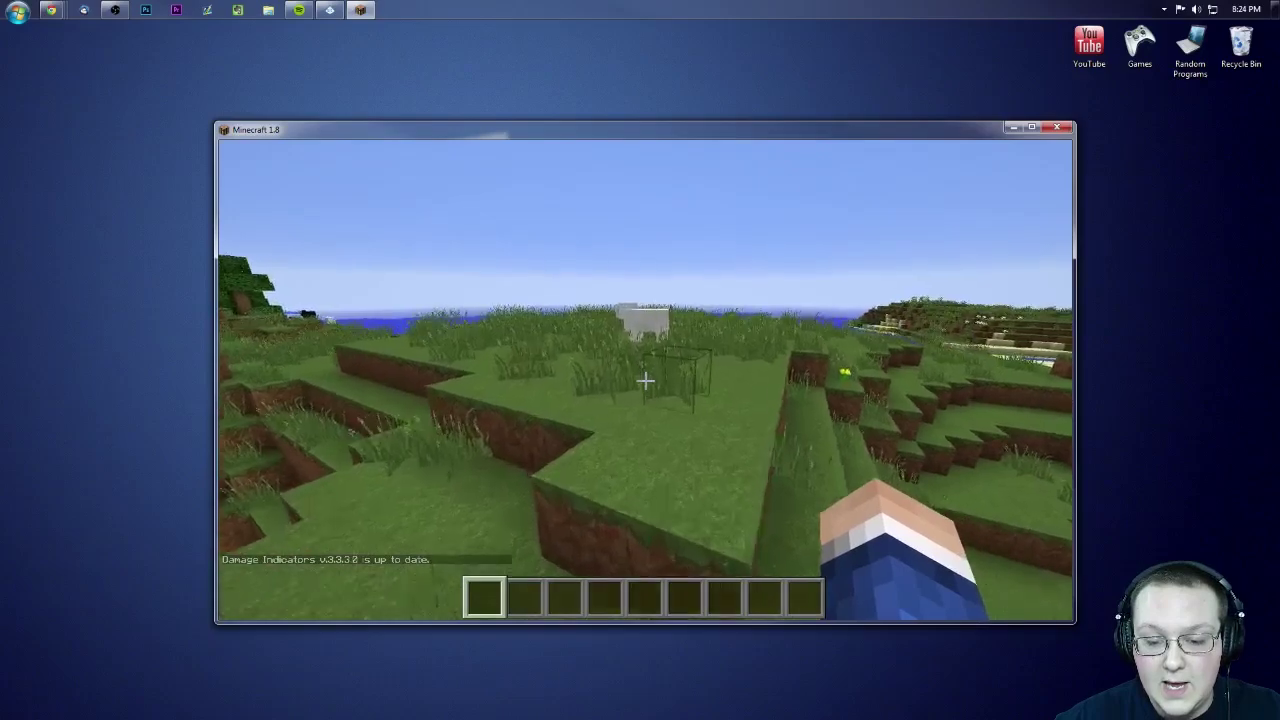
# - Walk to a sheep and hit it until its health bar drops from 7/8 to 0/8
pyautogui.press('w')
pyautogui.click(645, 380)
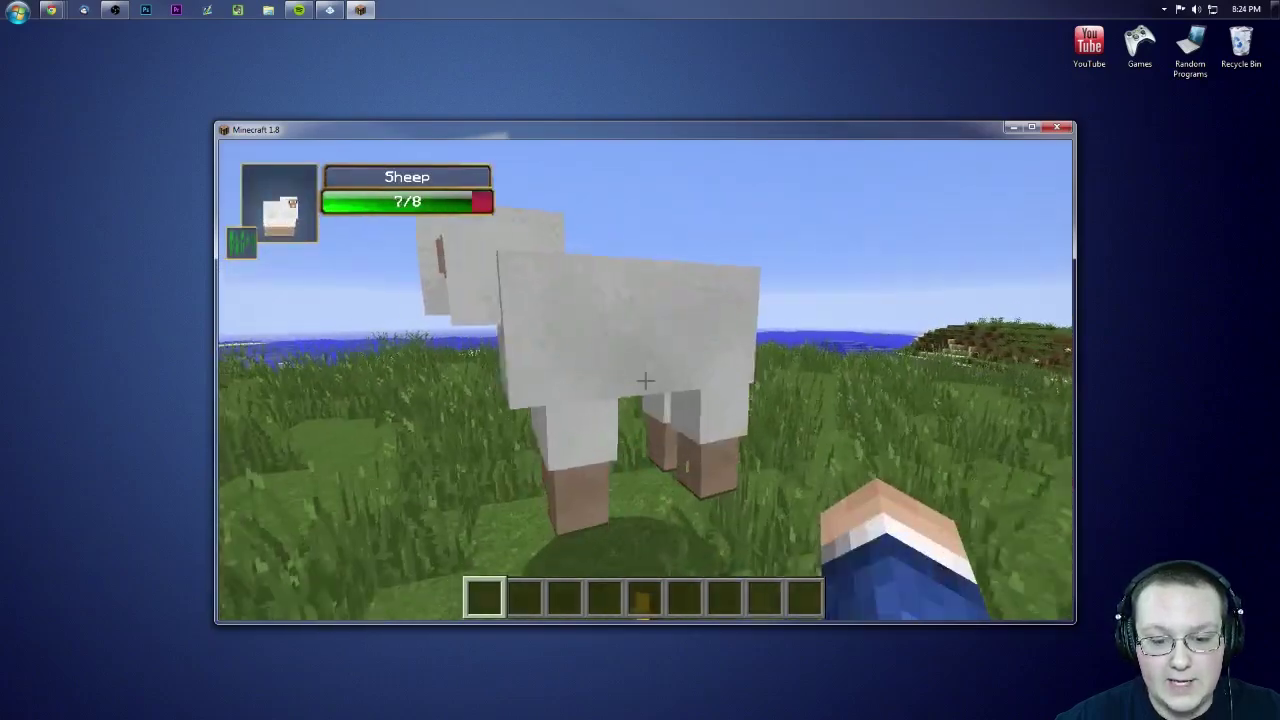
pyautogui.click(645, 380)
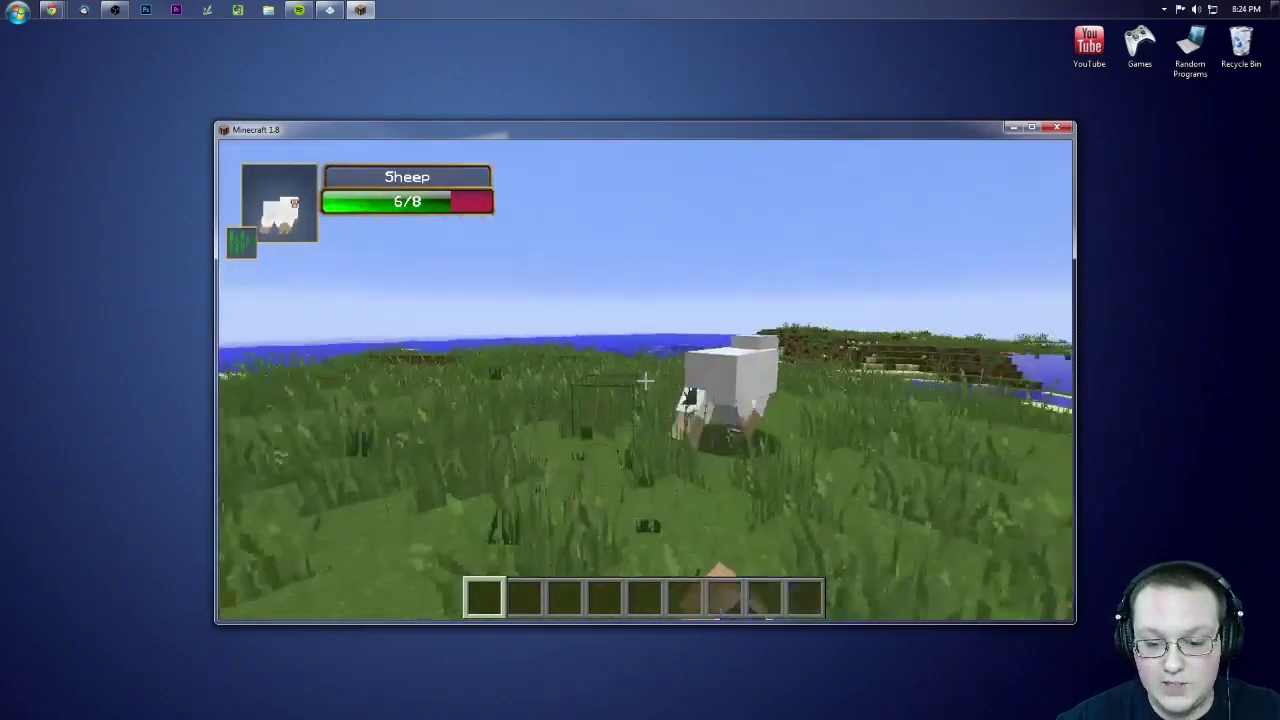
pyautogui.click(645, 380)
pyautogui.click(645, 380)
pyautogui.click(645, 380)
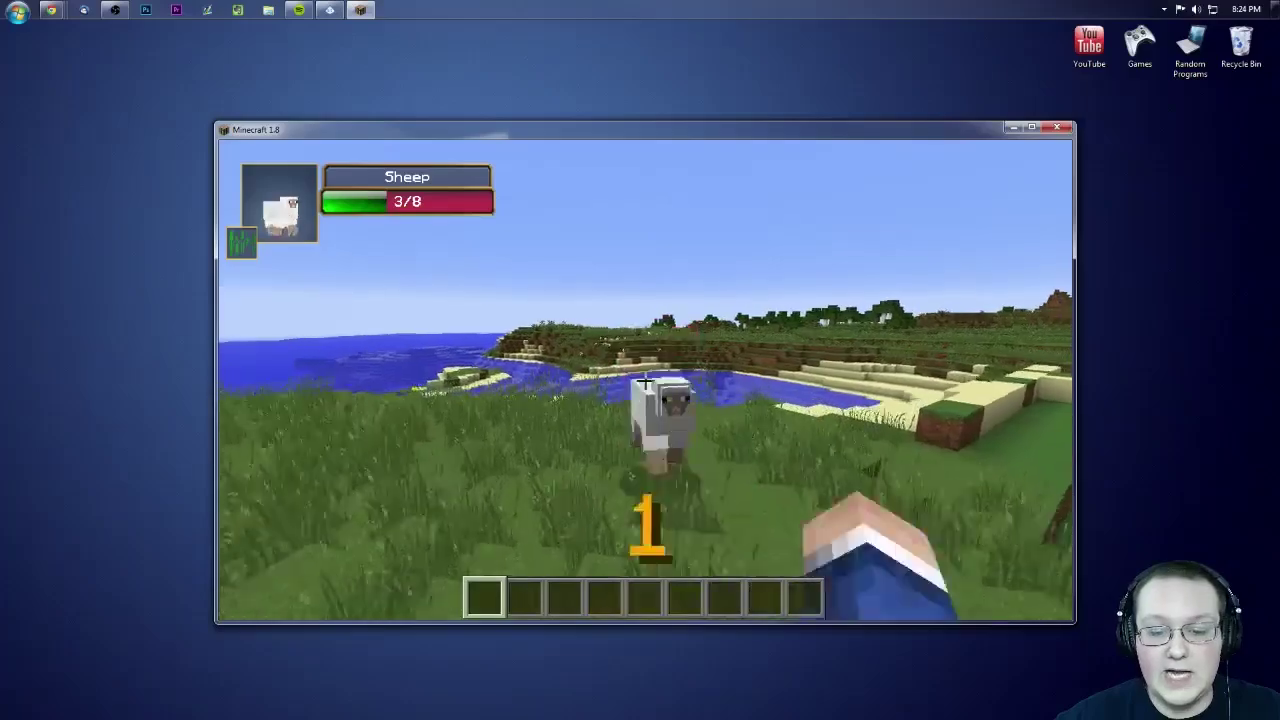
pyautogui.click(645, 380)
pyautogui.click(645, 380)
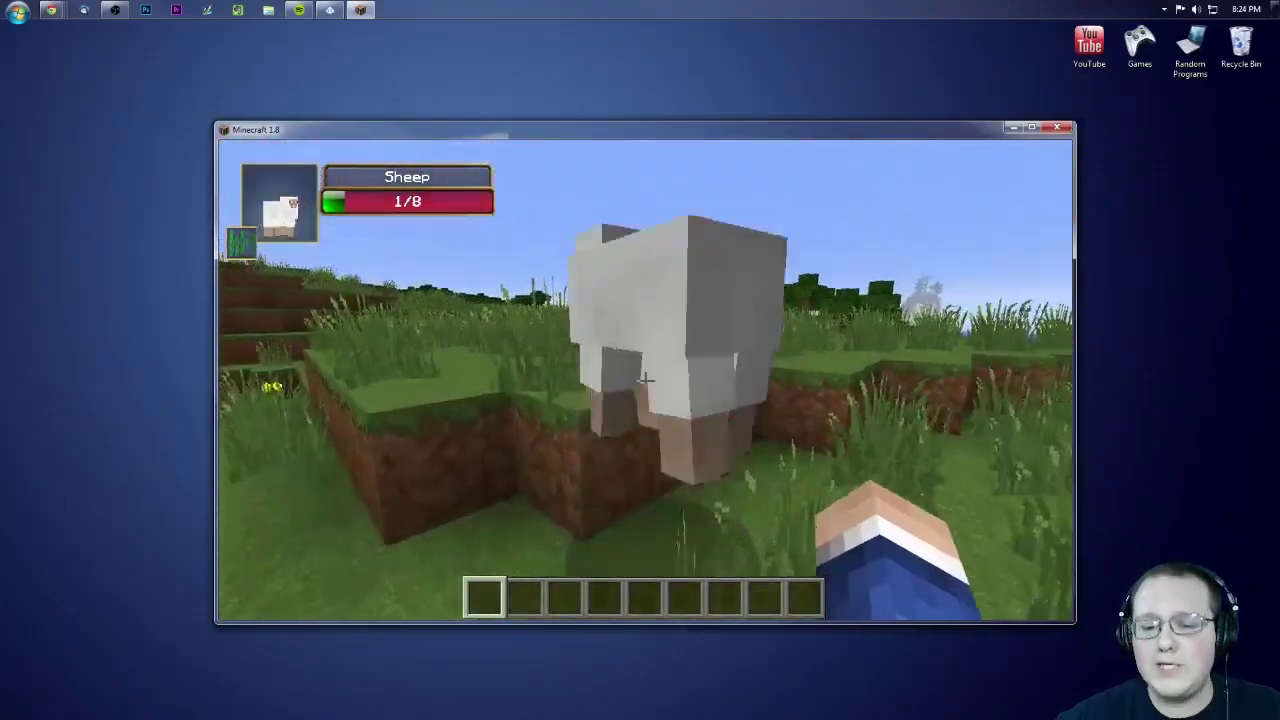
pyautogui.click(645, 380)
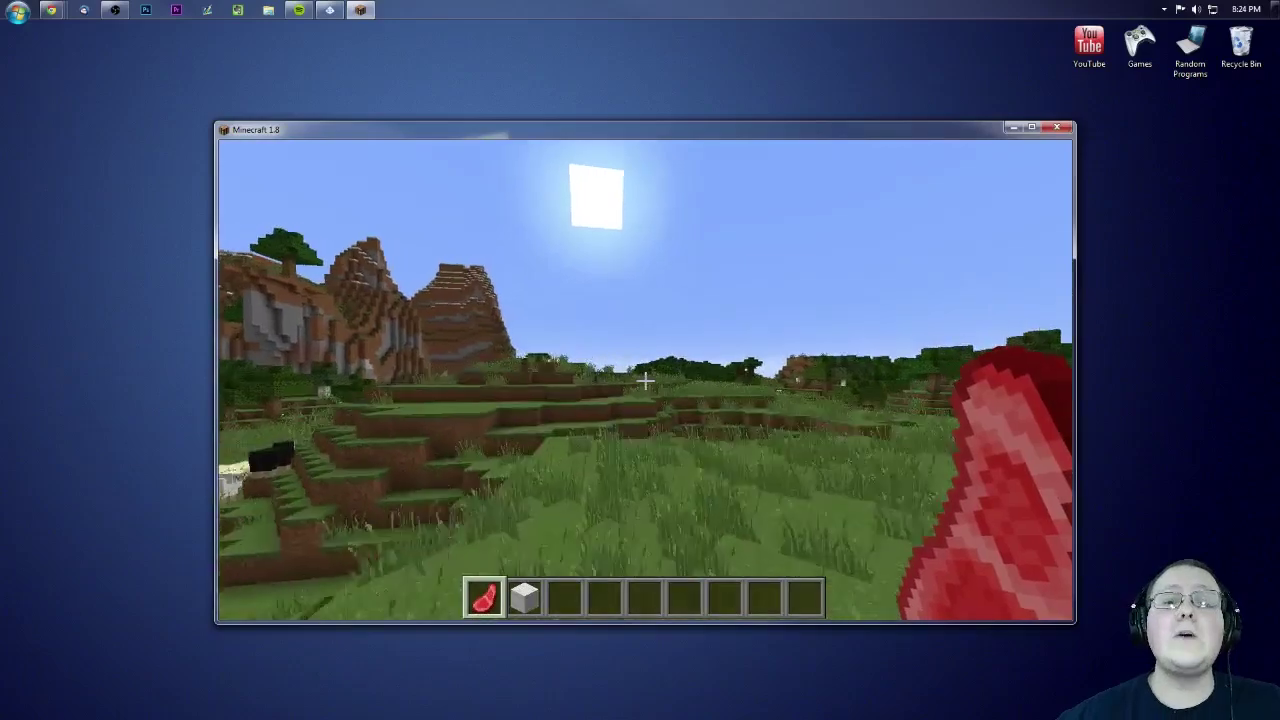
pyautogui.press('w')
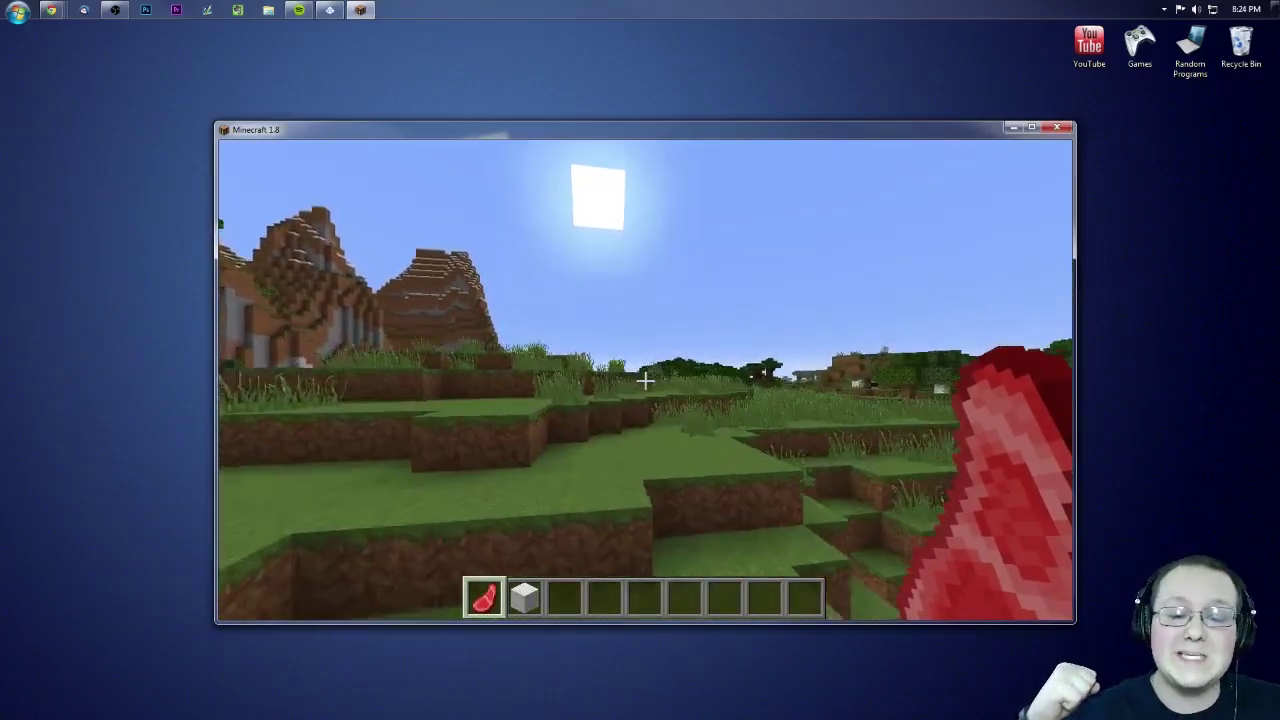
pyautogui.press('w')
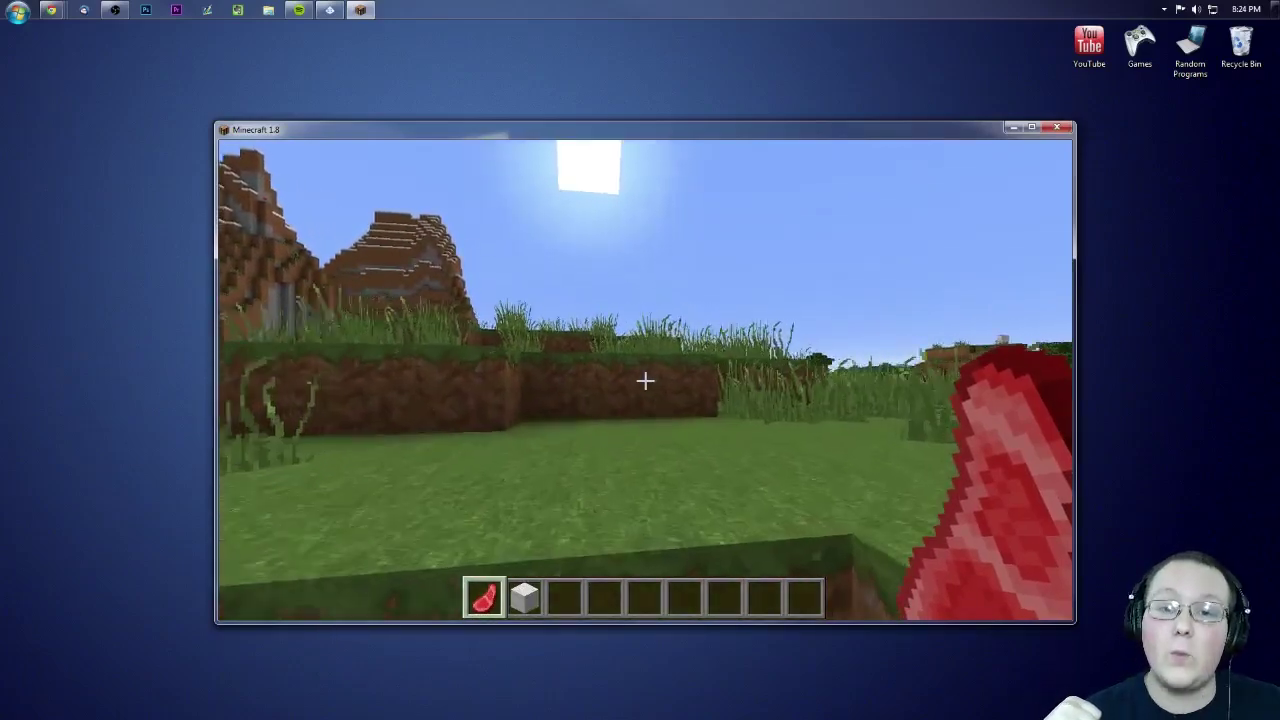
pyautogui.press('w')
pyautogui.press('space')
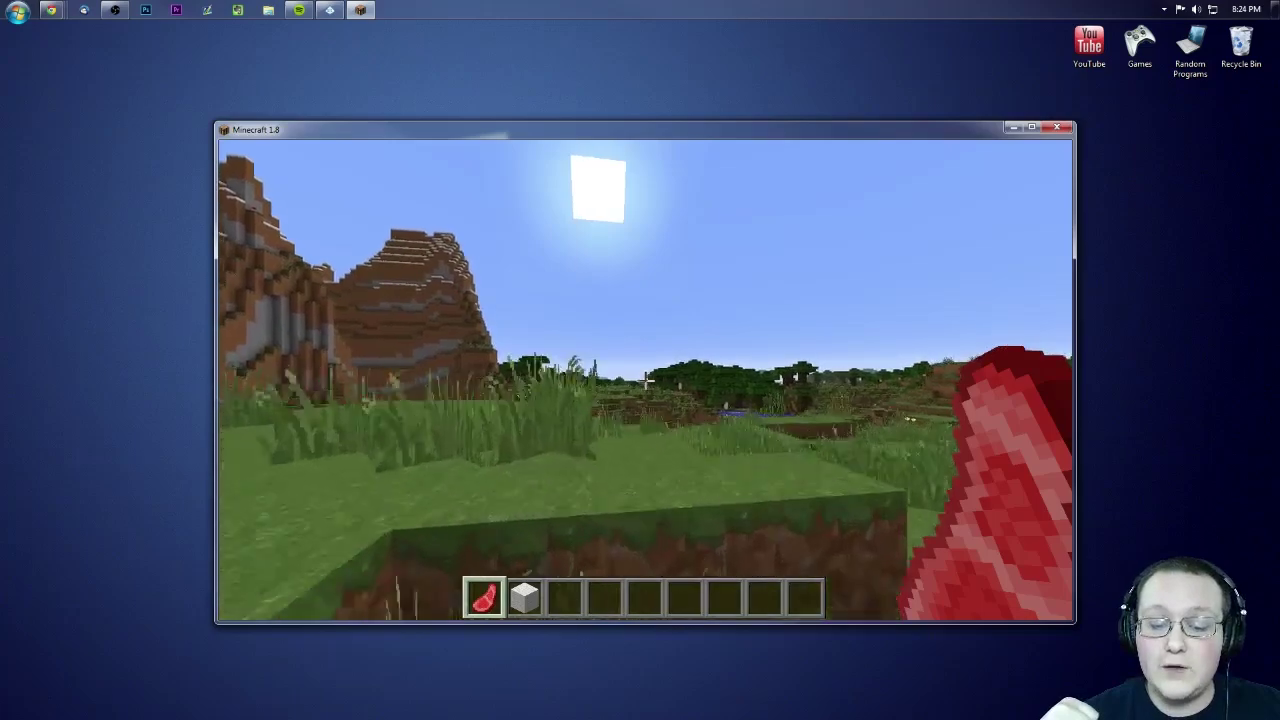
pyautogui.press('w')
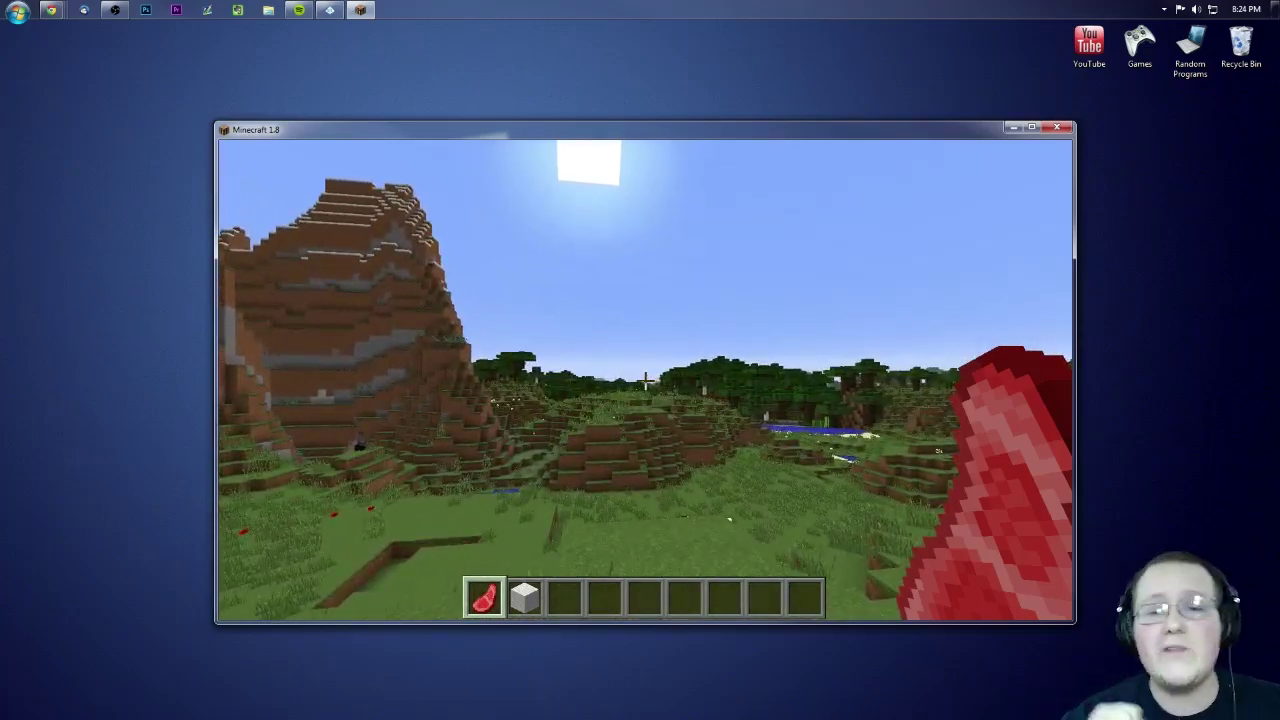